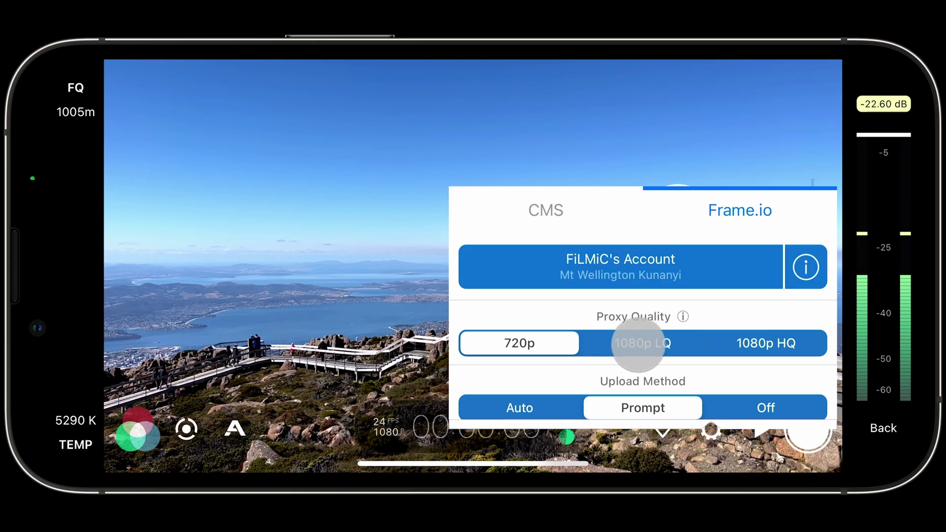
Step: Choose 1080p LQ proxy quality and accept generating and uploading a proxy of the recorded clip
{"action": "left_click", "coordinate": [639, 343]}
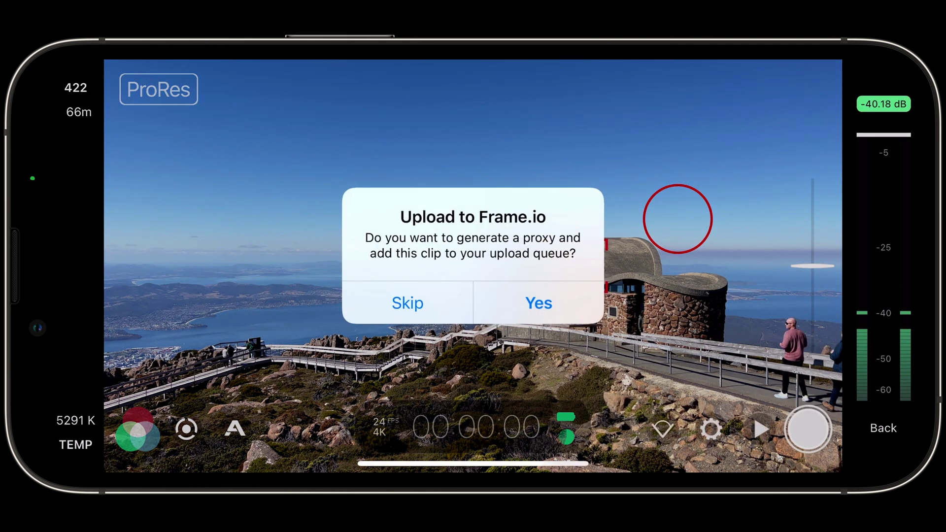
{"action": "left_click", "coordinate": [539, 303]}
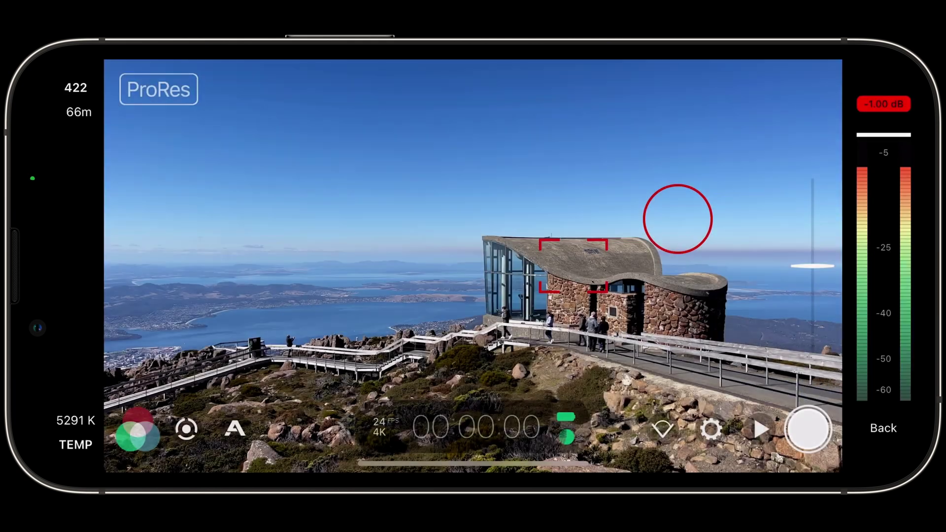
{"action": "left_click", "coordinate": [761, 430]}
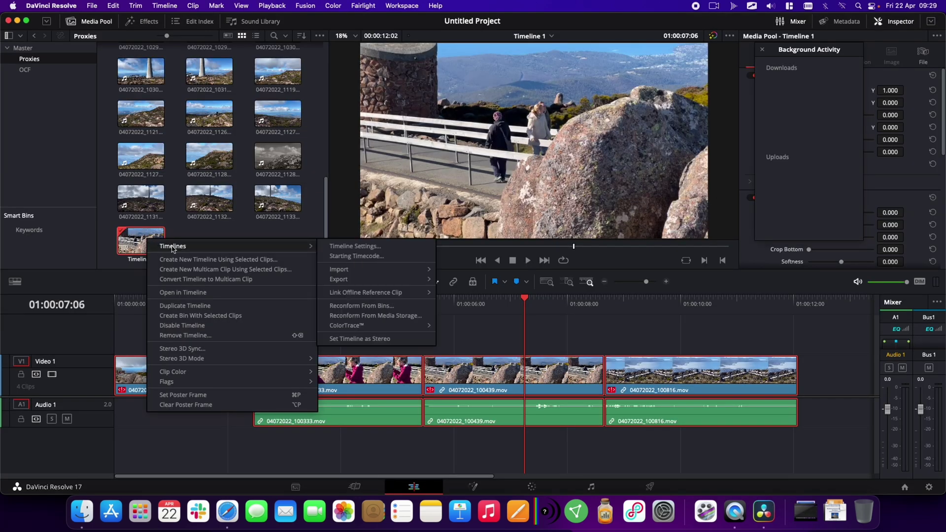
Step: Preview Reconform From Bins for the timeline, expanding Master to show the Proxies and OCF bins
{"action": "left_click", "coordinate": [375, 306]}
{"action": "left_click", "coordinate": [226, 173]}
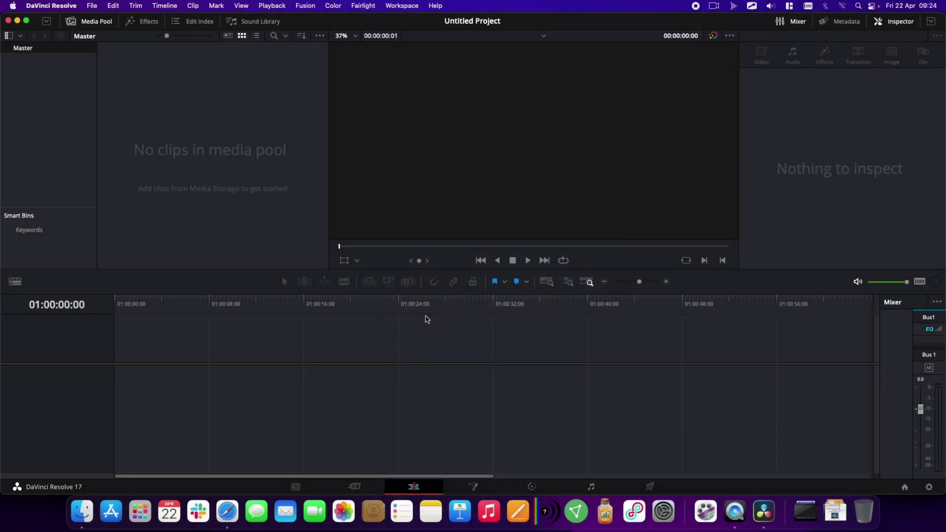
Step: Sign in to Frame.io under Preferences > Internet Accounts, allow access, and save
{"action": "left_click", "coordinate": [65, 5]}
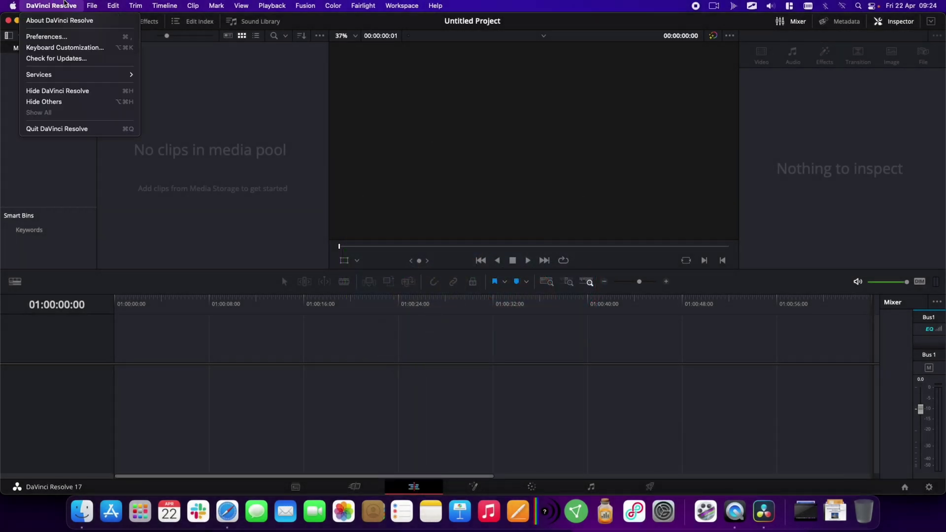
{"action": "left_click", "coordinate": [60, 37]}
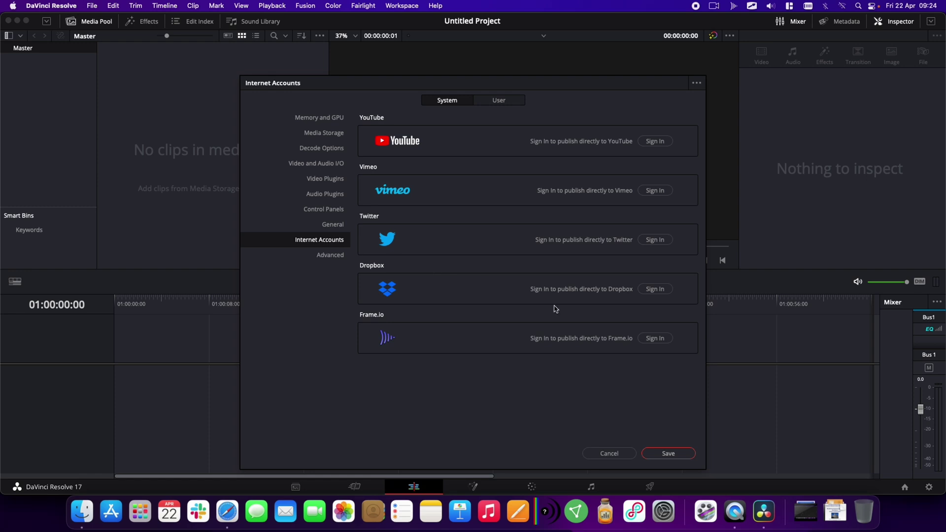
{"action": "left_click", "coordinate": [655, 339]}
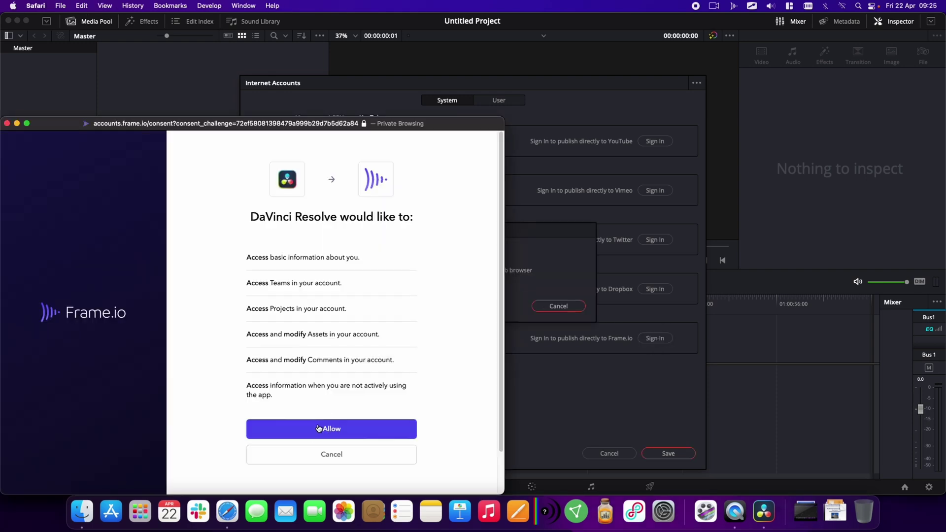
{"action": "left_click", "coordinate": [319, 429]}
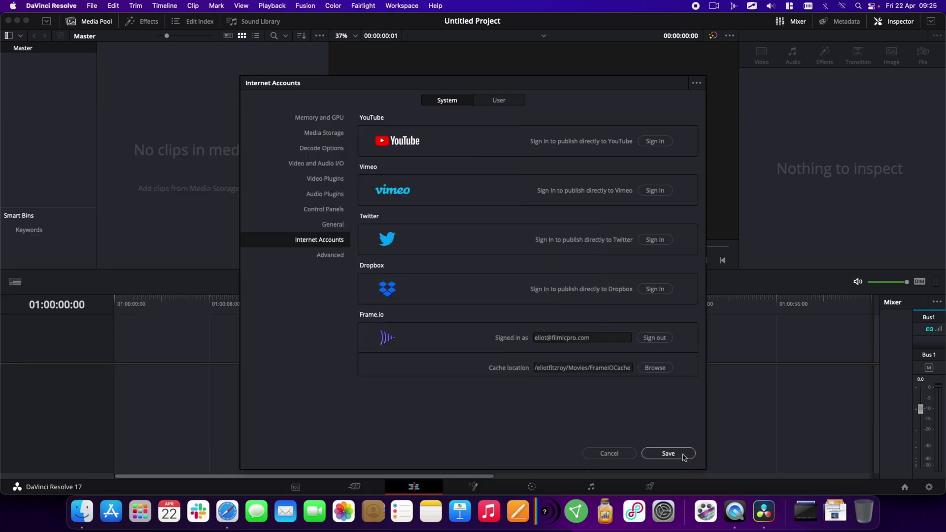
{"action": "left_click", "coordinate": [668, 454]}
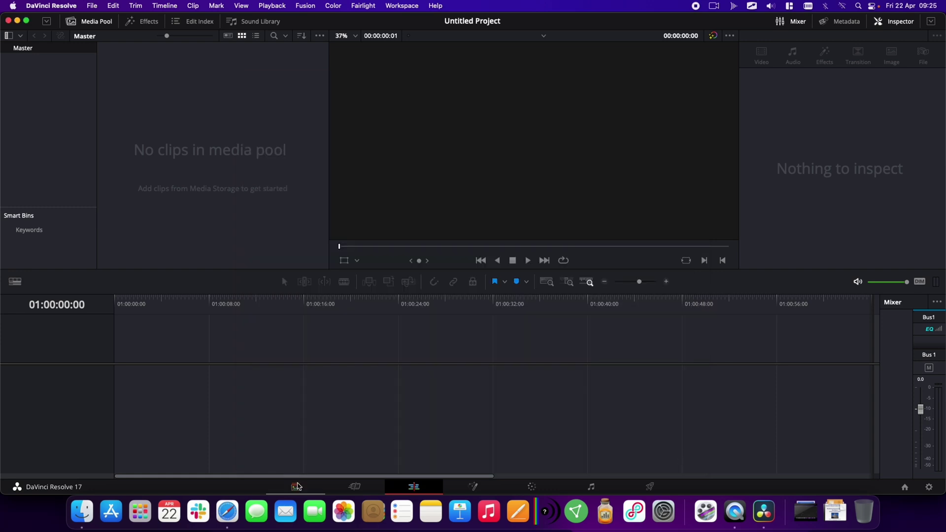
Step: On the Media page, browse Frame.io down to the FiLMiC Pro Video clip folder
{"action": "left_click", "coordinate": [296, 487]}
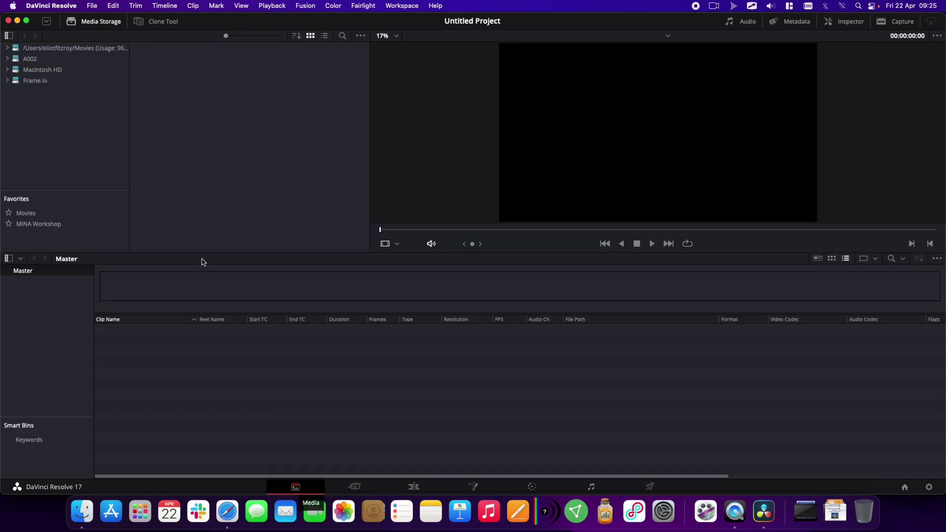
{"action": "left_click", "coordinate": [8, 81]}
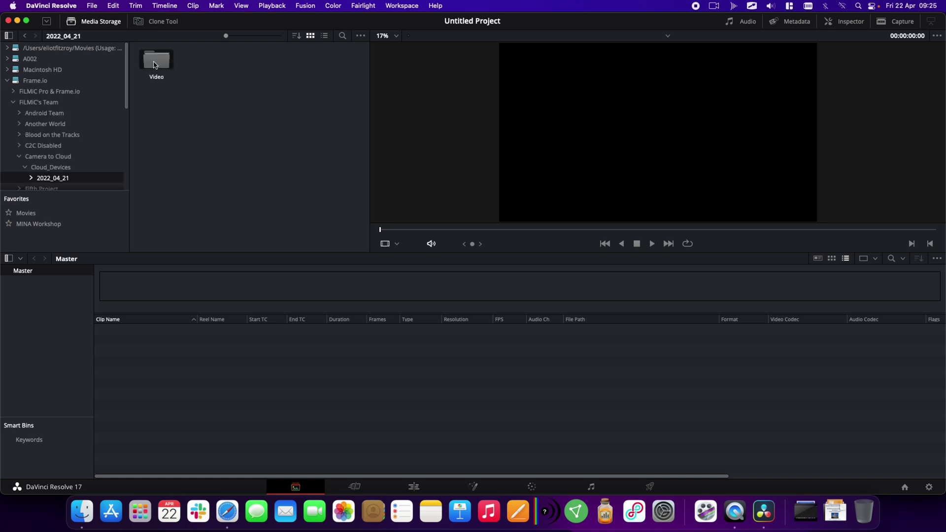
{"action": "double_click", "coordinate": [154, 64]}
{"action": "double_click", "coordinate": [154, 64]}
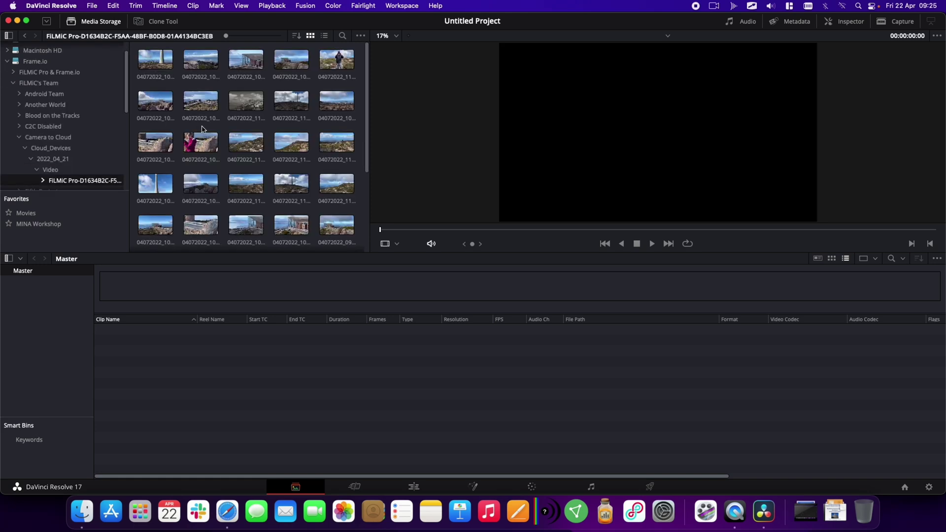
{"action": "left_click", "coordinate": [197, 151]}
{"action": "right_click", "coordinate": [67, 185]}
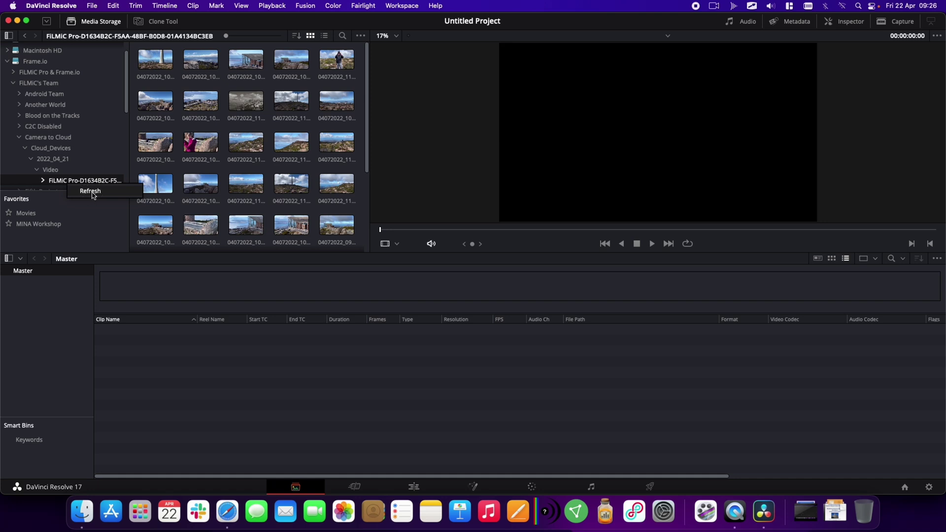
Step: Create a new bin named Proxies inside the Master bin
{"action": "right_click", "coordinate": [33, 275]}
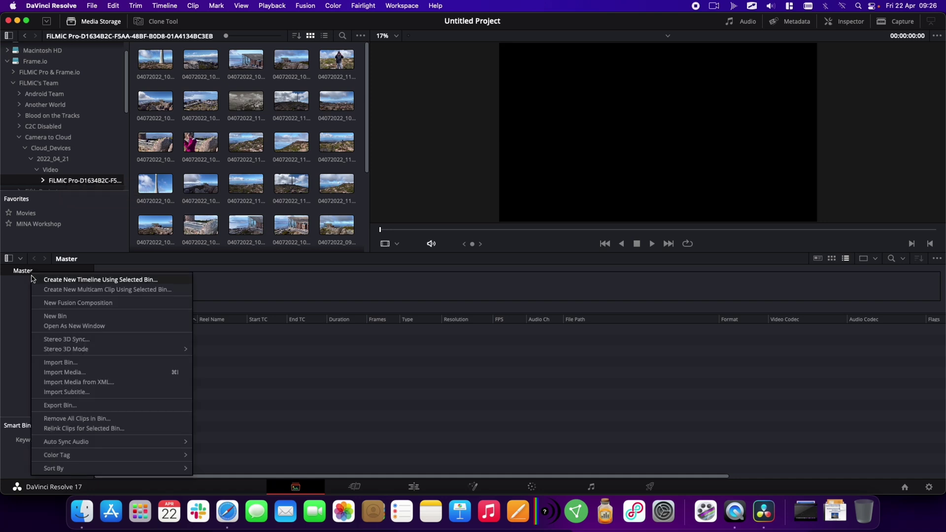
{"action": "left_click", "coordinate": [53, 312]}
{"action": "type", "text": "Proxies"}
{"action": "key", "text": "Return"}
{"action": "key", "text": "super+a"}
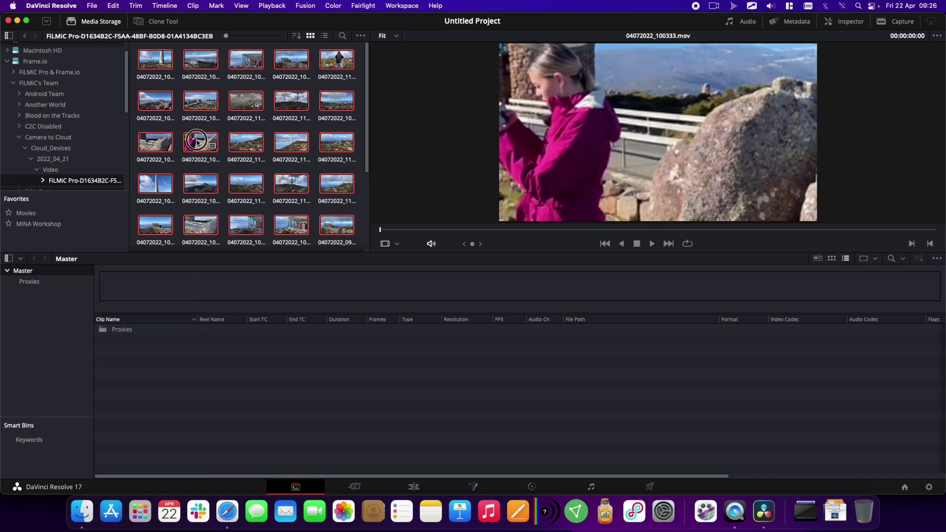
Step: Fill the Proxies bin, then lay four proxy clips onto Timeline 1 and scrub through
{"action": "mouse_move", "coordinate": [197, 141]}
{"action": "left_mouse_down"}
{"action": "mouse_move", "coordinate": [140, 336]}
{"action": "mouse_move", "coordinate": [132, 329]}
{"action": "left_mouse_up"}
{"action": "key", "text": "shift+4"}
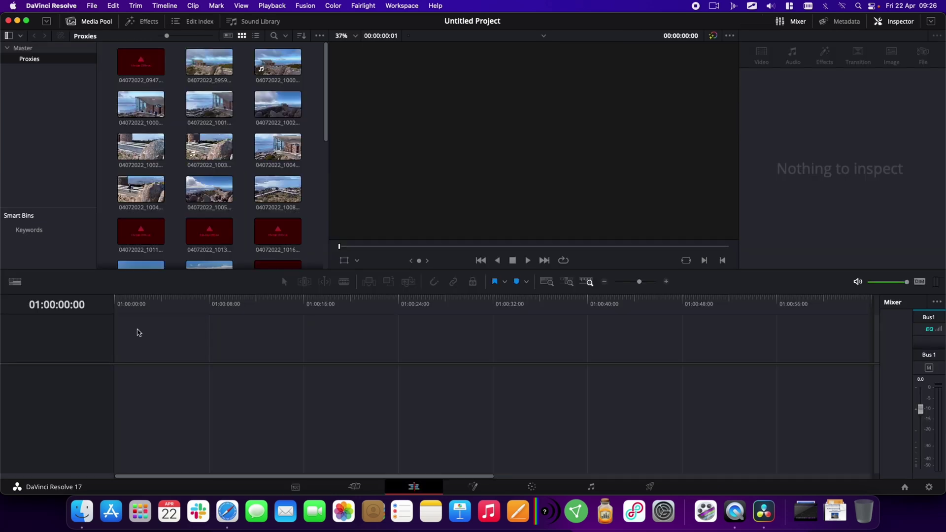
{"action": "left_click", "coordinate": [144, 65]}
{"action": "left_click", "coordinate": [277, 188], "text": "shift"}
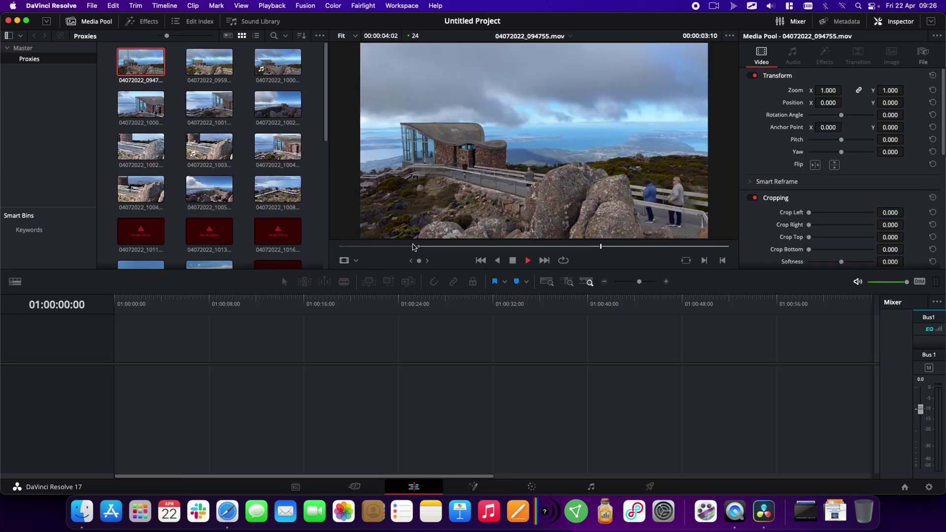
{"action": "left_click_drag", "start_coordinate": [277, 189], "coordinate": [259, 372]}
{"action": "key", "text": "shift+z"}
{"action": "left_click_drag", "start_coordinate": [209, 303], "coordinate": [524, 304]}
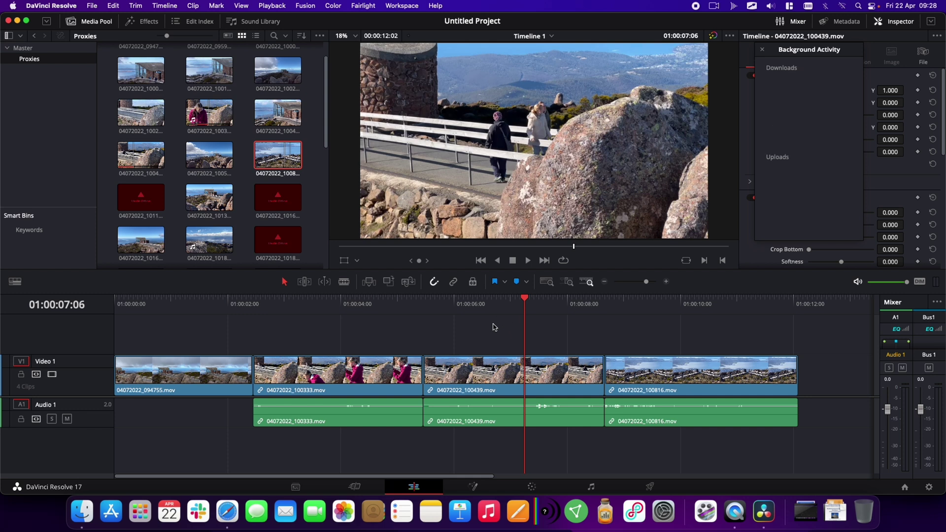
Step: Select all four timeline clips and enable Conform Lock on them
{"action": "left_click_drag", "start_coordinate": [188, 328], "coordinate": [680, 426]}
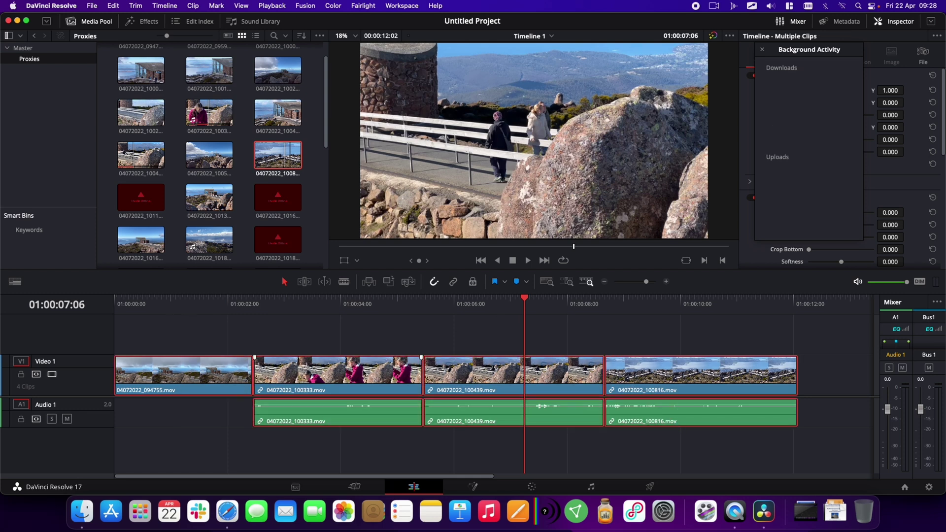
{"action": "right_click", "coordinate": [363, 368]}
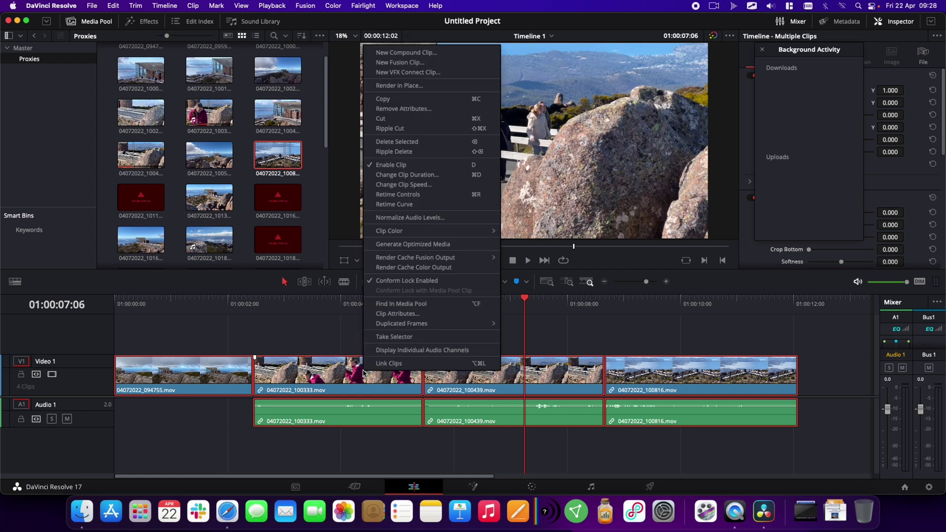
{"action": "left_click", "coordinate": [409, 281]}
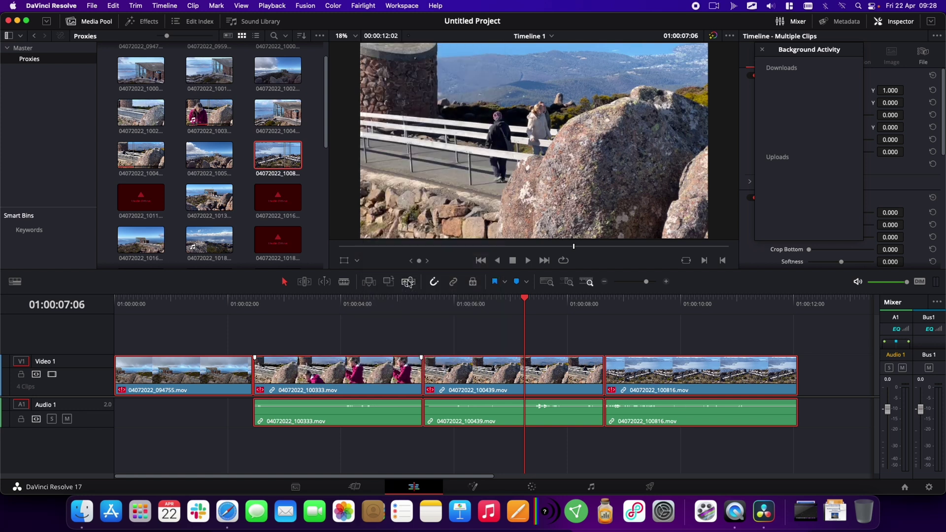
{"action": "right_click", "coordinate": [351, 369]}
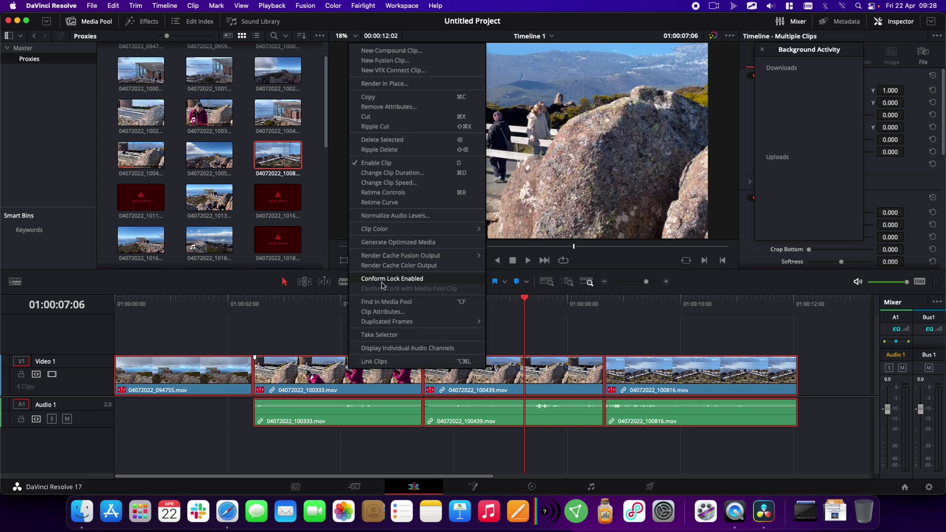
Step: Create an OCF bin in Master holding the original camera clips, then reselect Proxies
{"action": "left_click", "coordinate": [328, 318]}
{"action": "key", "text": "shift+2"}
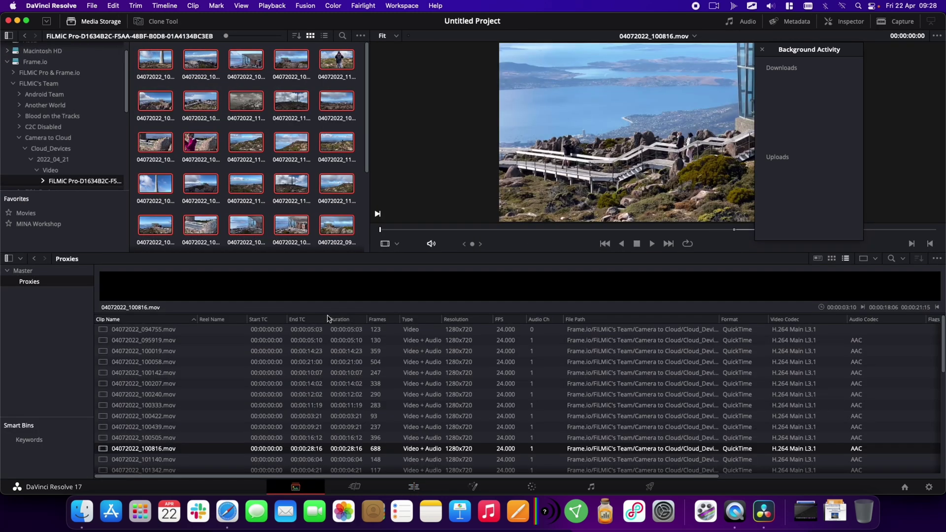
{"action": "left_click", "coordinate": [22, 271]}
{"action": "right_click", "coordinate": [148, 373]}
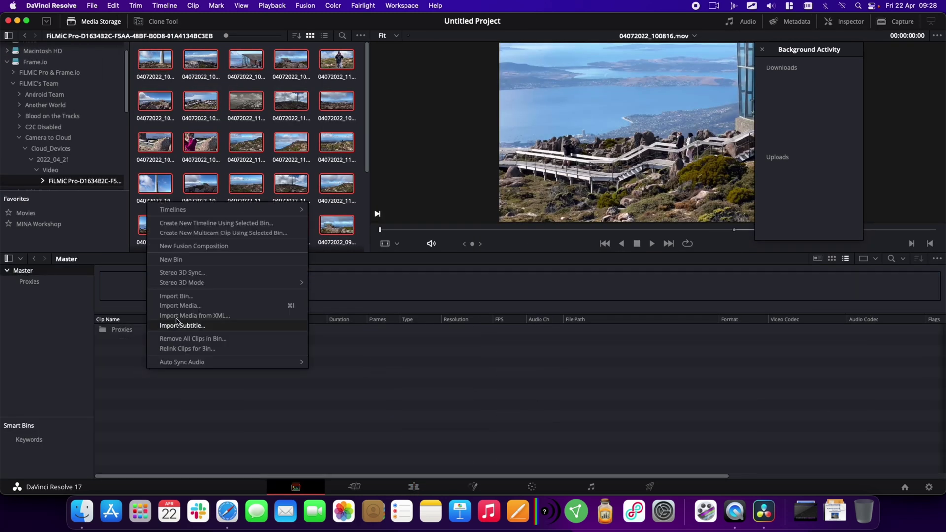
{"action": "left_click", "coordinate": [181, 260]}
{"action": "type", "text": "OCF"}
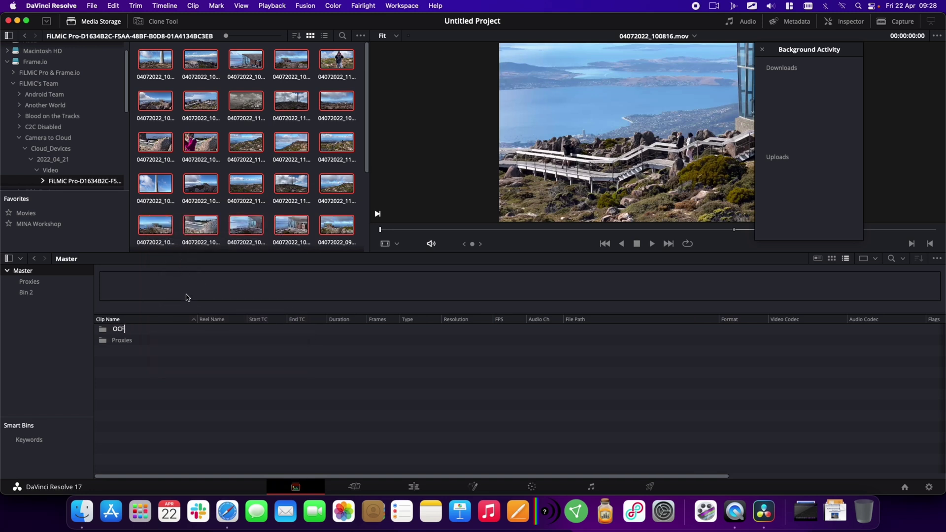
{"action": "key", "text": "Return"}
{"action": "left_click_drag", "start_coordinate": [177, 114], "coordinate": [118, 331]}
{"action": "left_click", "coordinate": [30, 282]}
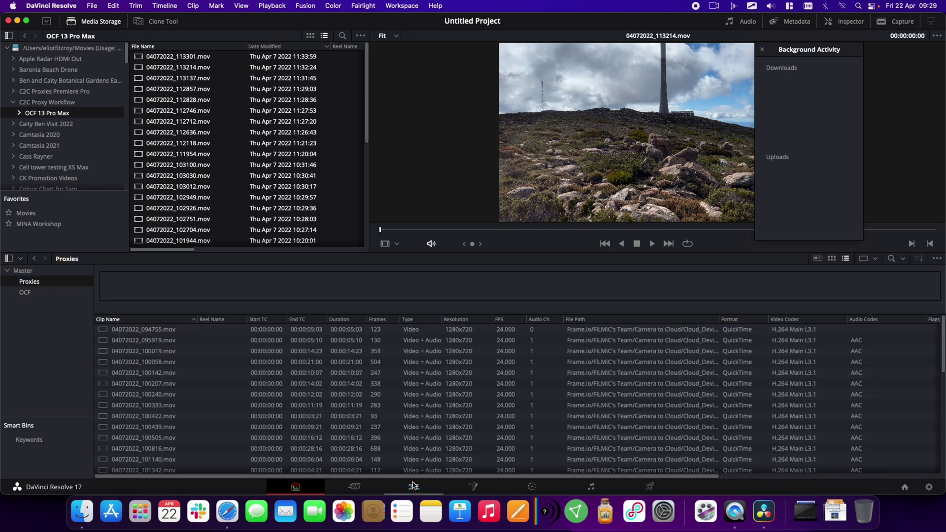
Step: Reconform Timeline 1 from the OCF bin, matching clips by file name
{"action": "left_click", "coordinate": [414, 486]}
{"action": "scroll", "coordinate": [203, 145], "scroll_direction": "down", "scroll_amount": 5}
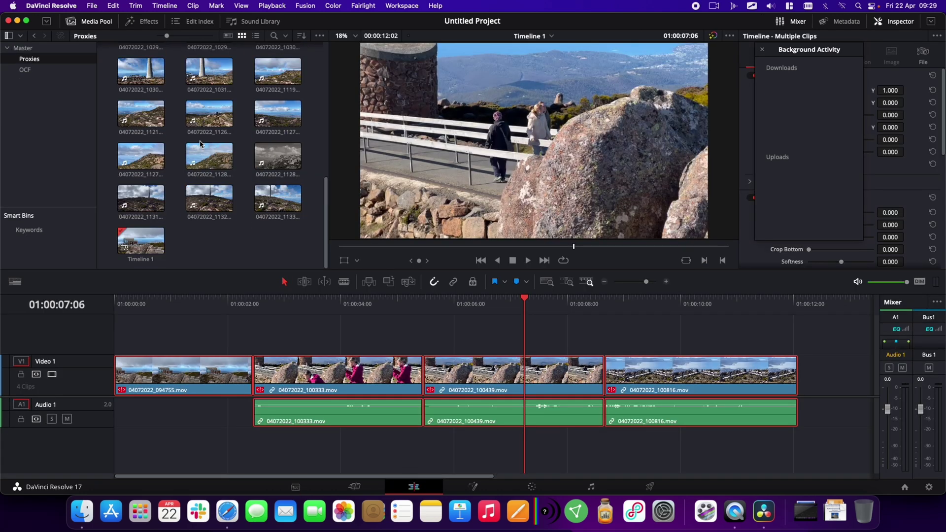
{"action": "right_click", "coordinate": [147, 240]}
{"action": "mouse_move", "coordinate": [172, 247]}
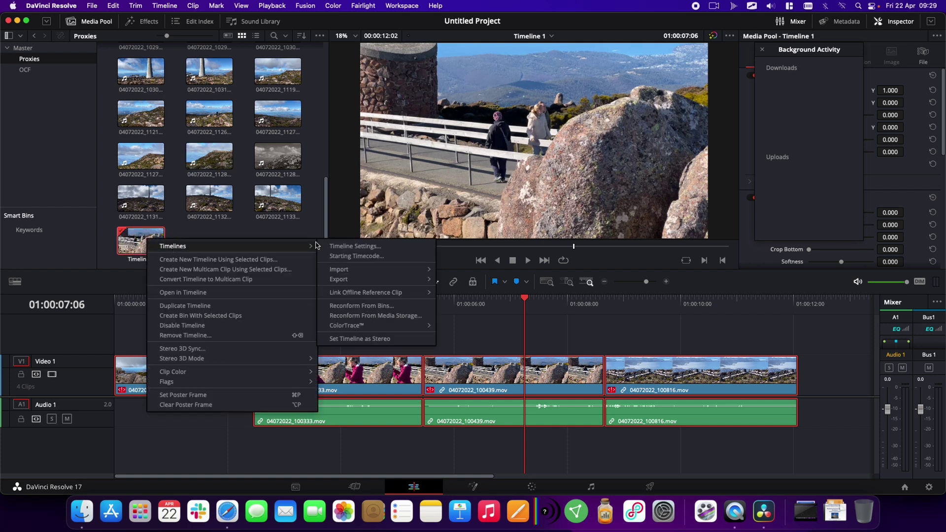
{"action": "left_click", "coordinate": [375, 307]}
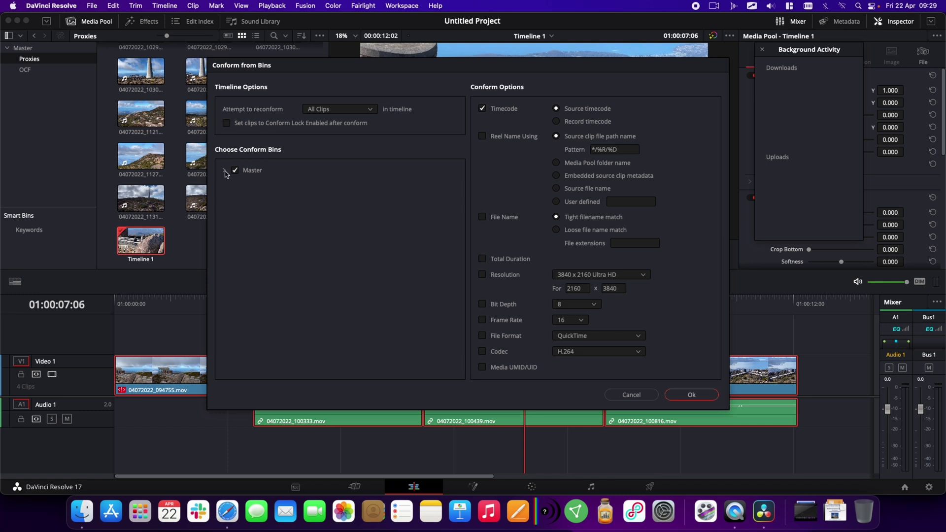
{"action": "left_click", "coordinate": [226, 171]}
{"action": "left_click", "coordinate": [692, 395]}
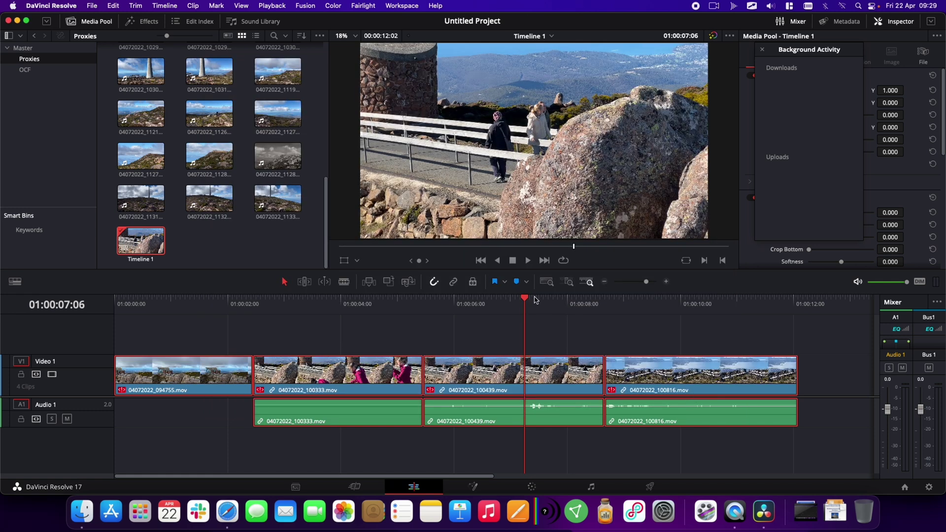
Step: Scrub back to about three seconds and play the conformed edit full screen
{"action": "left_click_drag", "start_coordinate": [524, 294], "coordinate": [242, 296]}
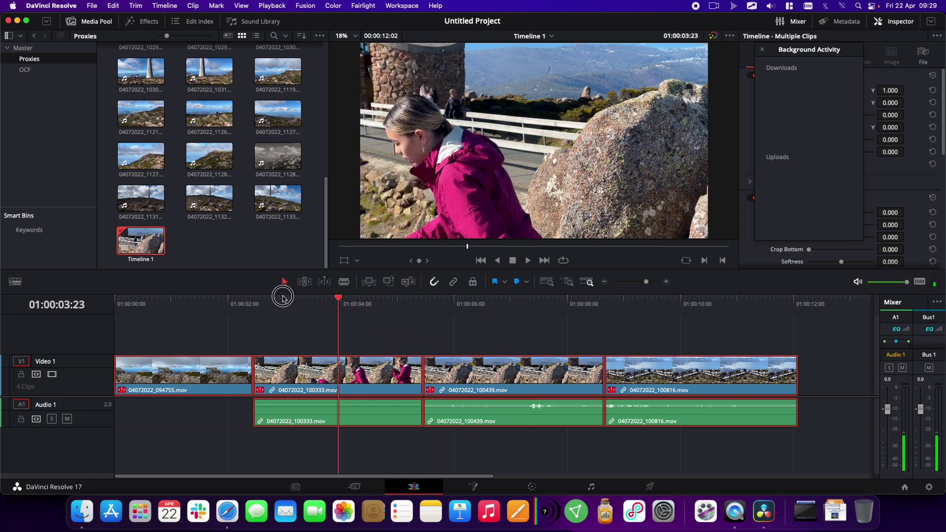
{"action": "key", "text": "super+f"}
{"action": "key", "text": "space"}
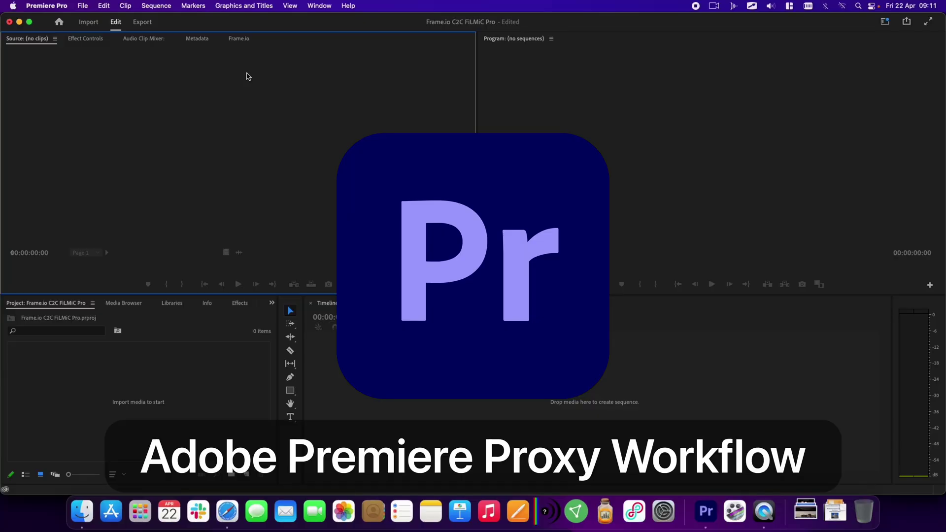
Step: Open the Frame.io panel and browse into Cloud_Devices > 2022_04_21 > Video
{"action": "left_click", "coordinate": [320, 5]}
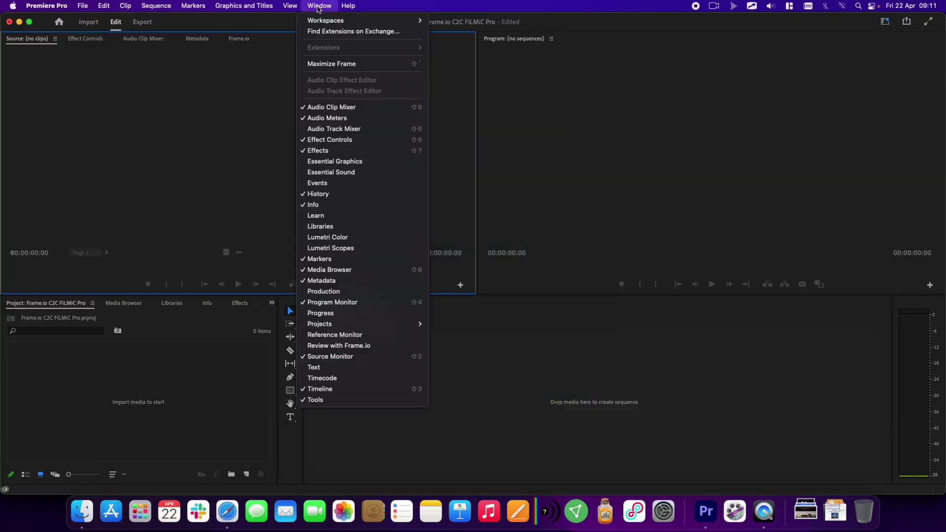
{"action": "left_click", "coordinate": [326, 31]}
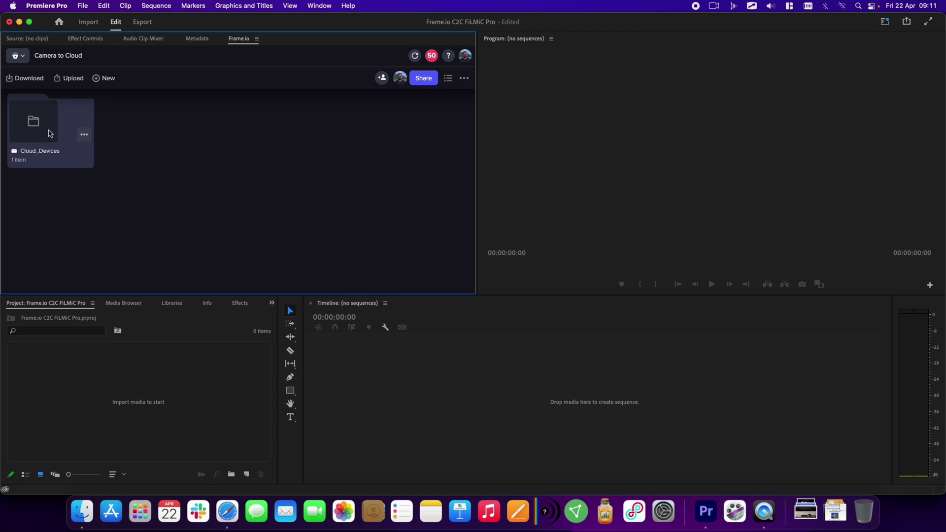
{"action": "double_click", "coordinate": [49, 132]}
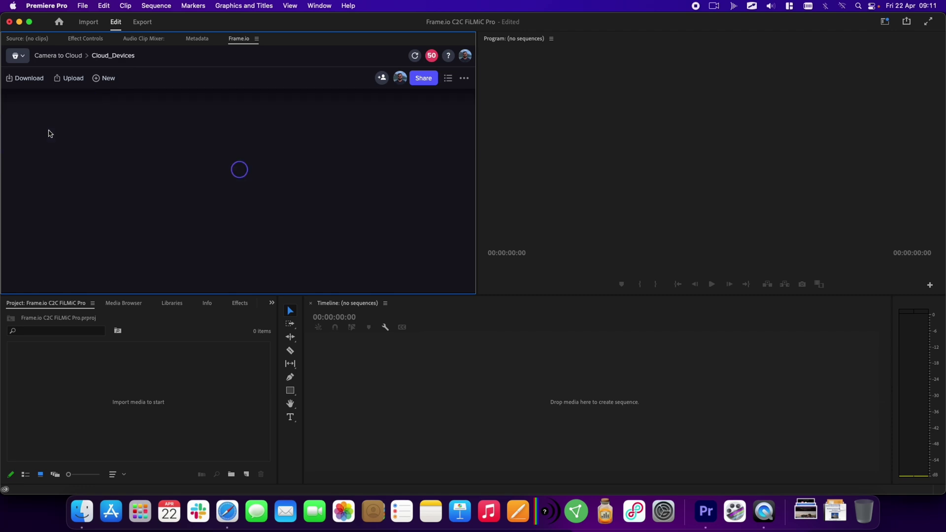
{"action": "double_click", "coordinate": [49, 133]}
{"action": "double_click", "coordinate": [49, 134]}
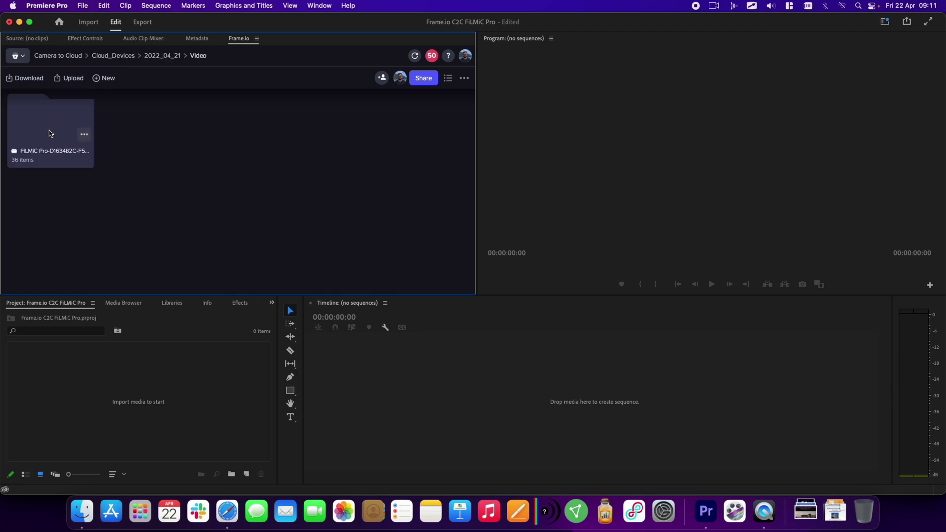
Step: Open the FiLMiC Pro folder, select all 15 clips, and bring up their actions
{"action": "right_click", "coordinate": [50, 133]}
{"action": "double_click", "coordinate": [52, 123]}
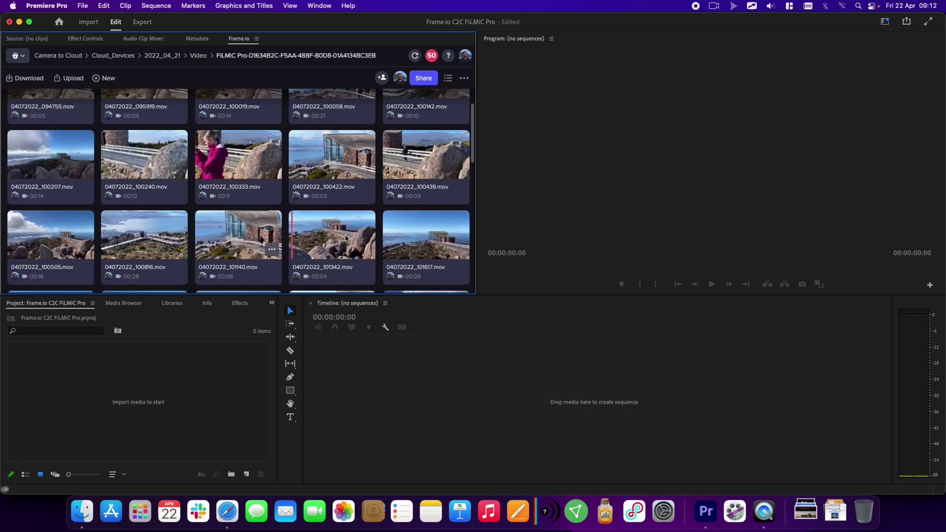
{"action": "scroll", "coordinate": [111, 185], "scroll_direction": "up", "scroll_amount": 2}
{"action": "key", "text": "super+a"}
{"action": "right_click", "coordinate": [53, 120]}
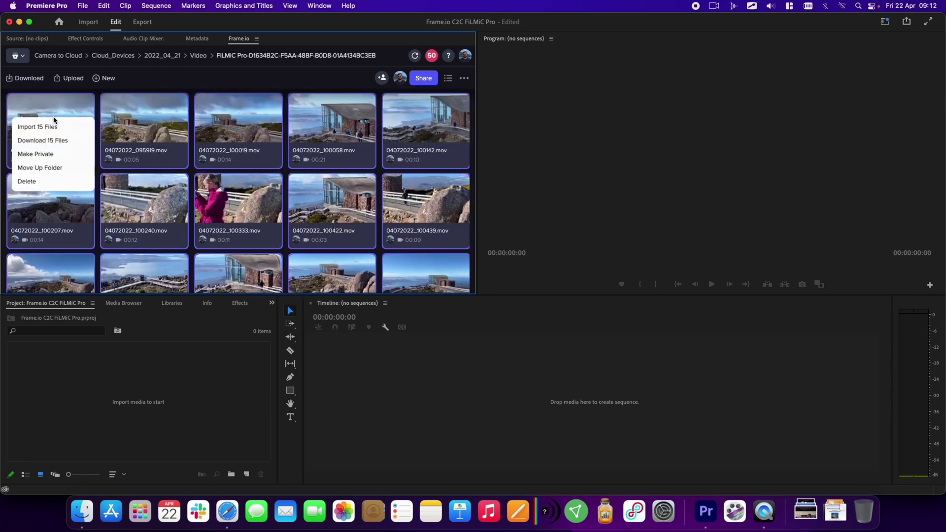
Step: Import all 15 clips as originals, saving them to the C2C Proxies Premiere Pro folder
{"action": "left_click", "coordinate": [42, 127]}
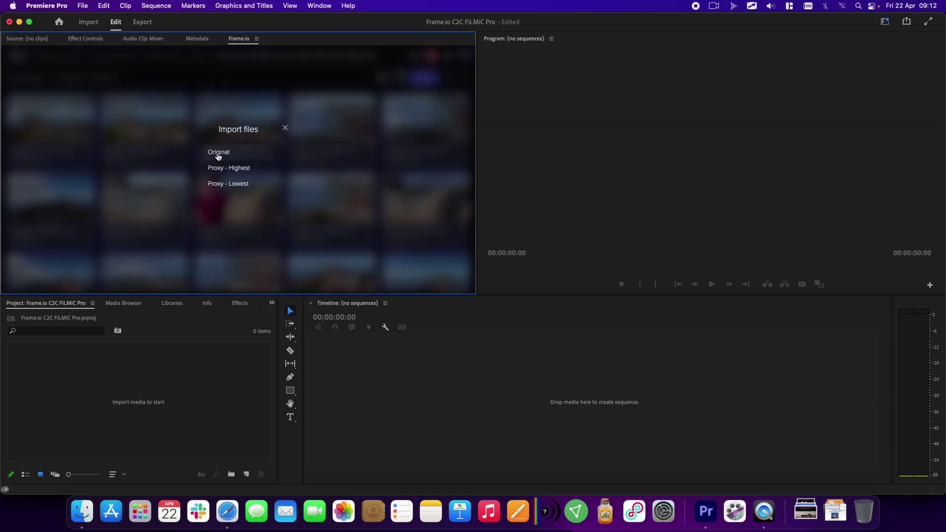
{"action": "left_click", "coordinate": [218, 152]}
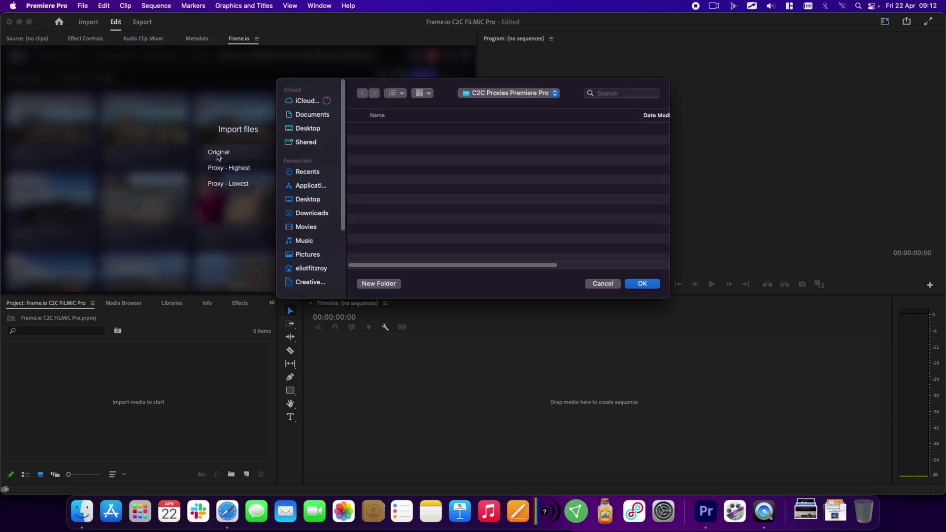
{"action": "left_click", "coordinate": [656, 286]}
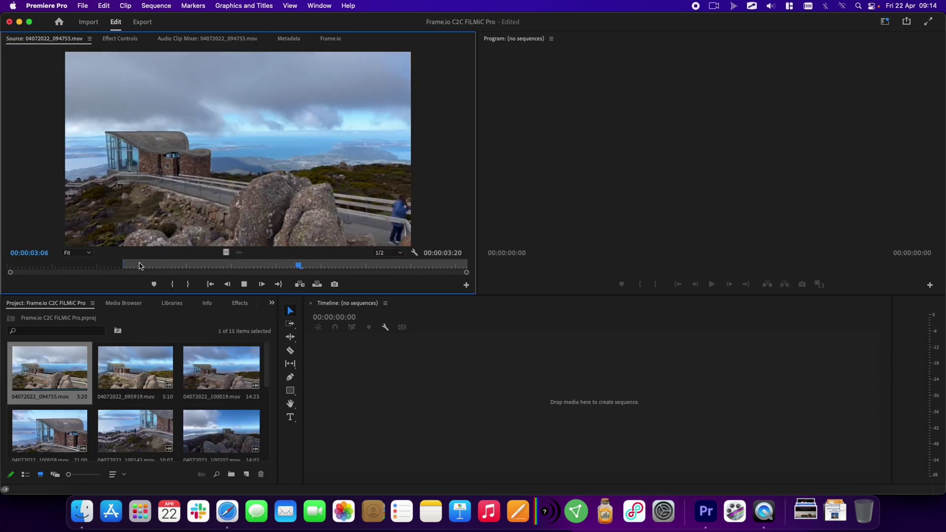
Step: In list view, select all 15 project clips, leaving out the 04072022_094755 sequence
{"action": "right_click", "coordinate": [32, 379]}
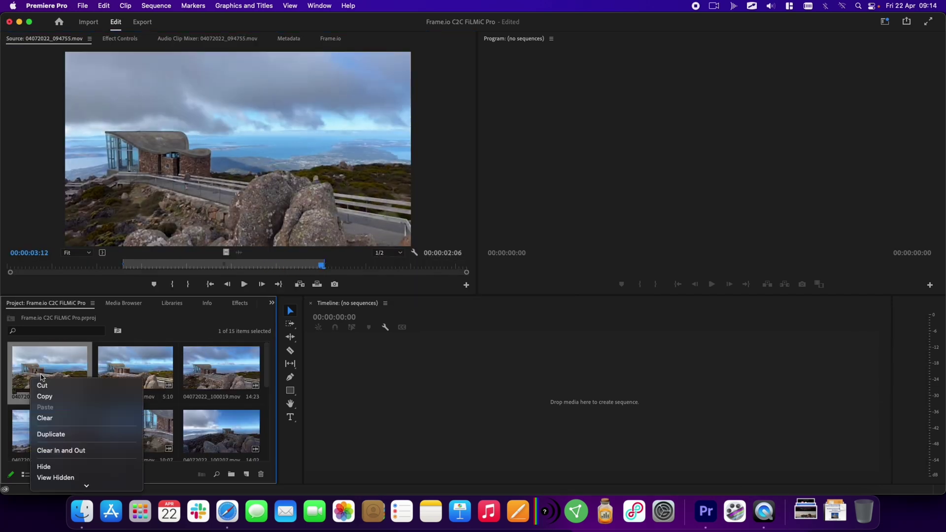
{"action": "scroll", "coordinate": [52, 384], "scroll_direction": "down", "scroll_amount": 3}
{"action": "scroll", "coordinate": [52, 384], "scroll_direction": "down", "scroll_amount": 5}
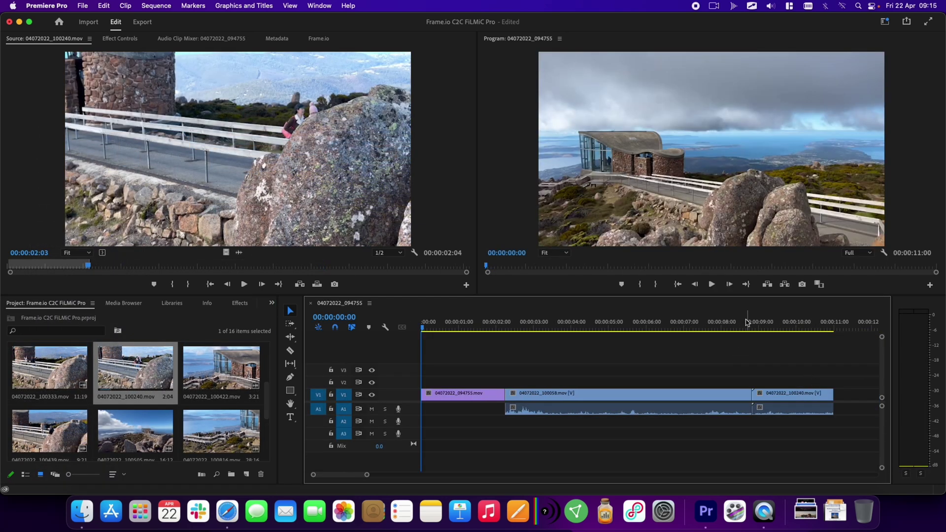
{"action": "left_click_drag", "start_coordinate": [762, 325], "coordinate": [460, 331]}
{"action": "key", "text": "super+Page_Up"}
{"action": "left_click", "coordinate": [81, 406]}
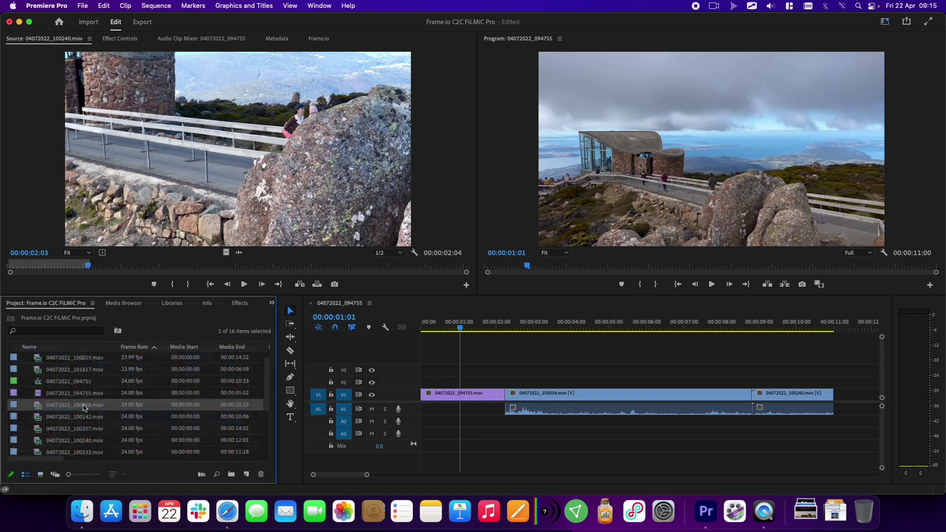
{"action": "key", "text": "super+a"}
{"action": "left_click", "coordinate": [38, 384], "text": "super"}
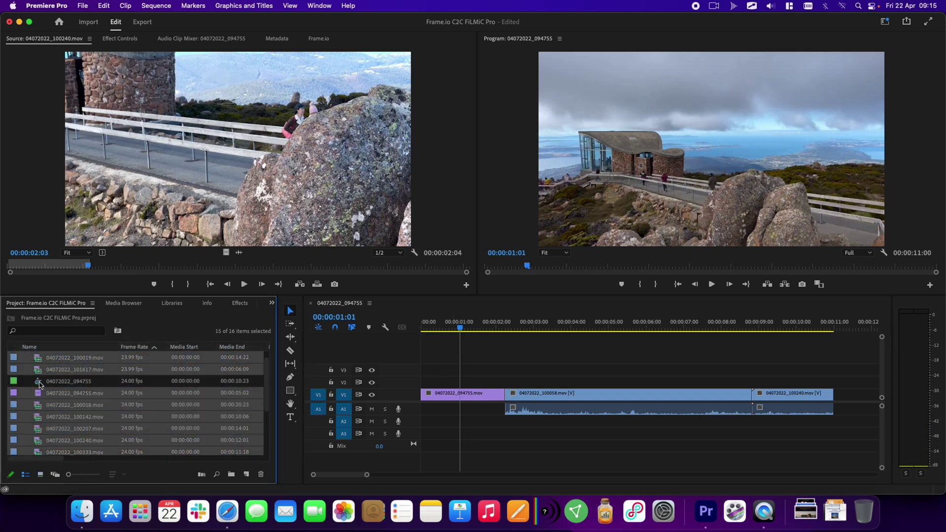
Step: Make the selected clips offline while keeping their media files on disk
{"action": "right_click", "coordinate": [38, 371]}
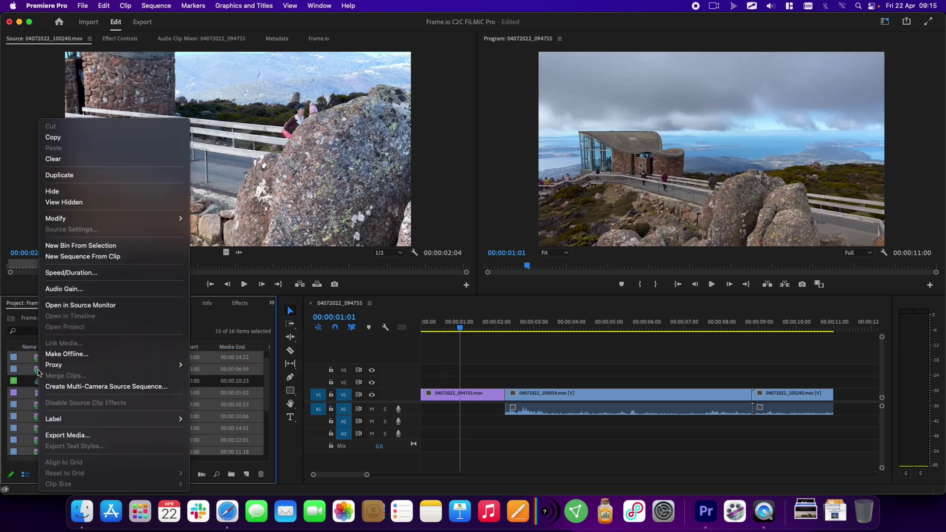
{"action": "left_click", "coordinate": [79, 354]}
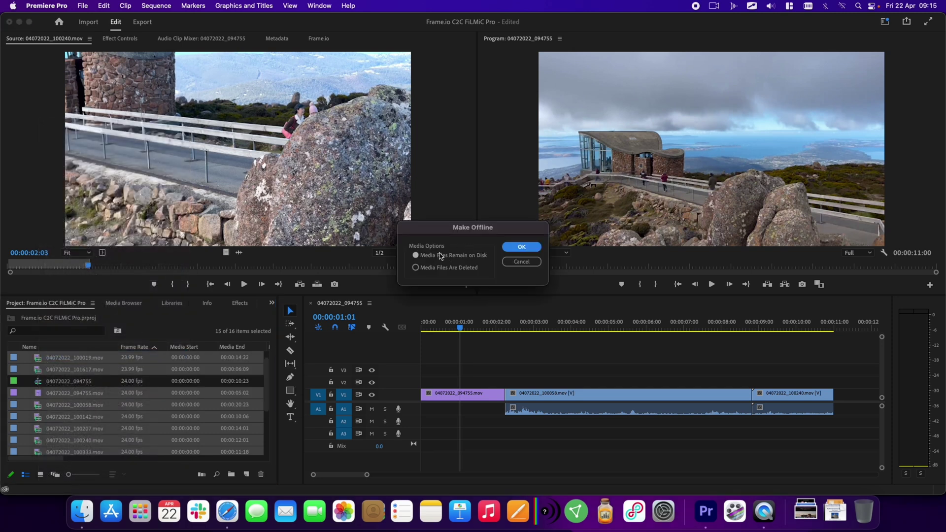
{"action": "left_click", "coordinate": [521, 248]}
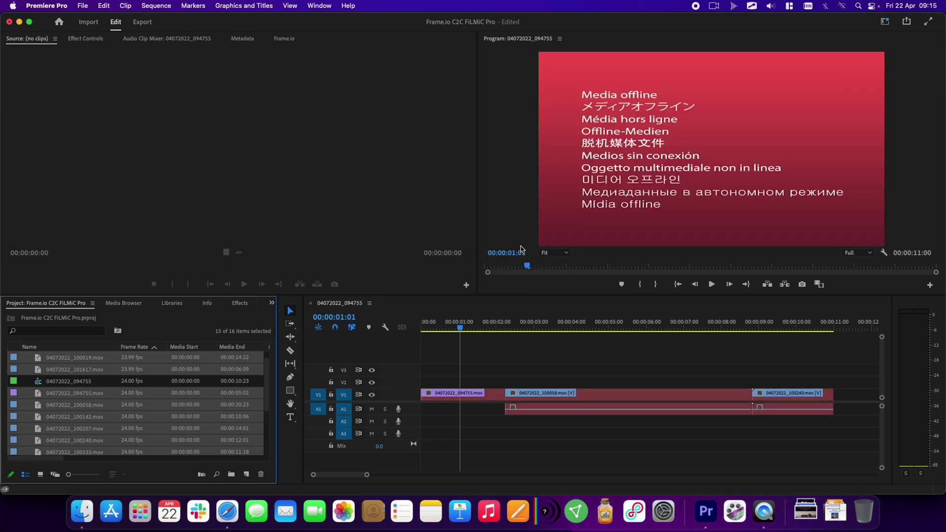
Step: Relink the offline clips by timecode to the first clip in OCF 13 Pro Max
{"action": "right_click", "coordinate": [38, 363]}
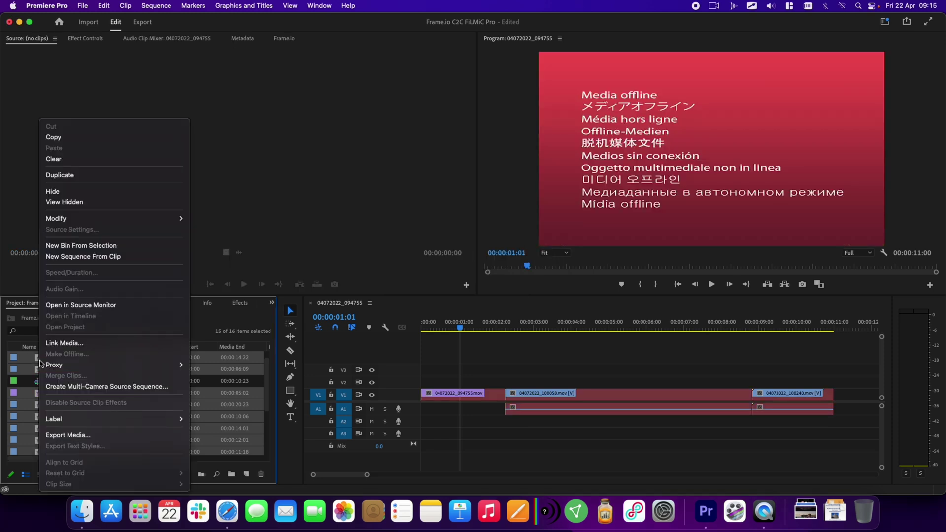
{"action": "left_click", "coordinate": [72, 345]}
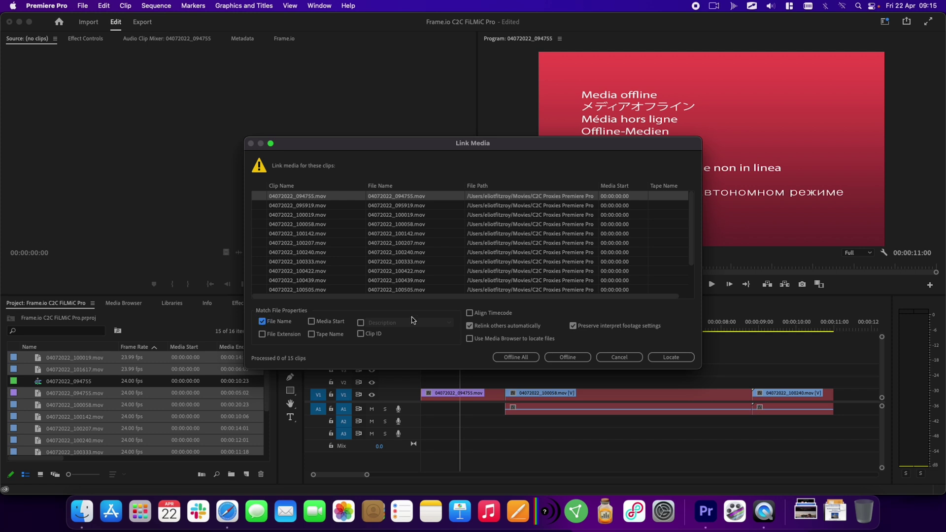
{"action": "left_click", "coordinate": [502, 314]}
{"action": "left_click", "coordinate": [672, 358]}
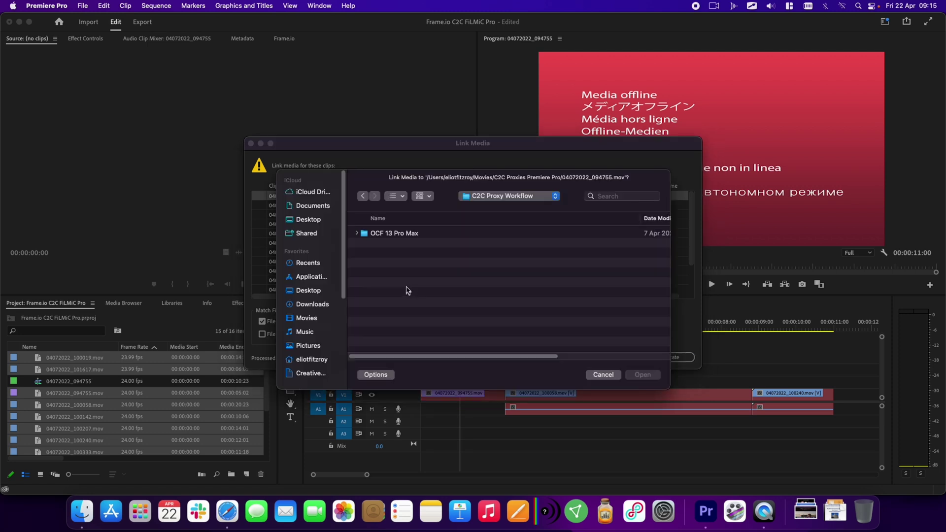
{"action": "double_click", "coordinate": [403, 238]}
{"action": "left_click", "coordinate": [414, 338]}
{"action": "left_click", "coordinate": [642, 375]}
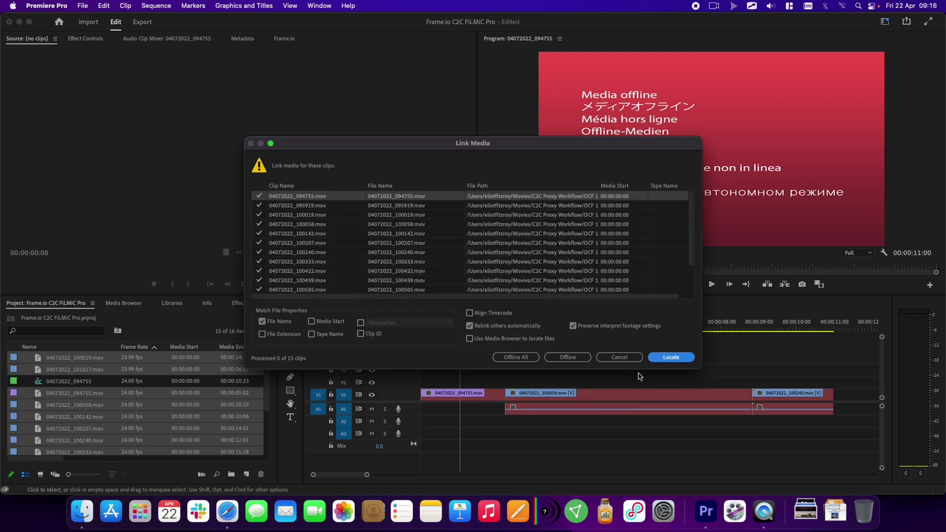
Step: Set the sequence frame size to 3840×2160, discard old previews, and play it full-screen
{"action": "left_click", "coordinate": [157, 6]}
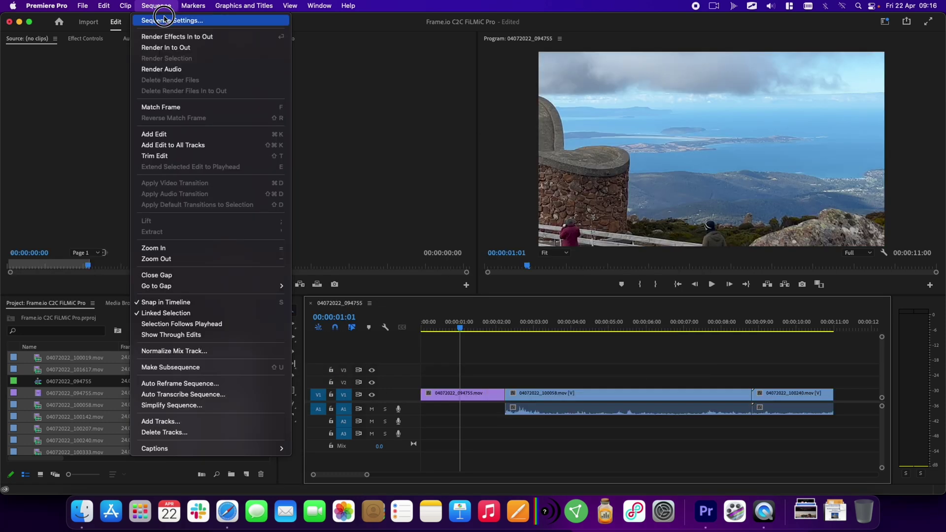
{"action": "left_click", "coordinate": [164, 20]}
{"action": "type", "text": "3840"}
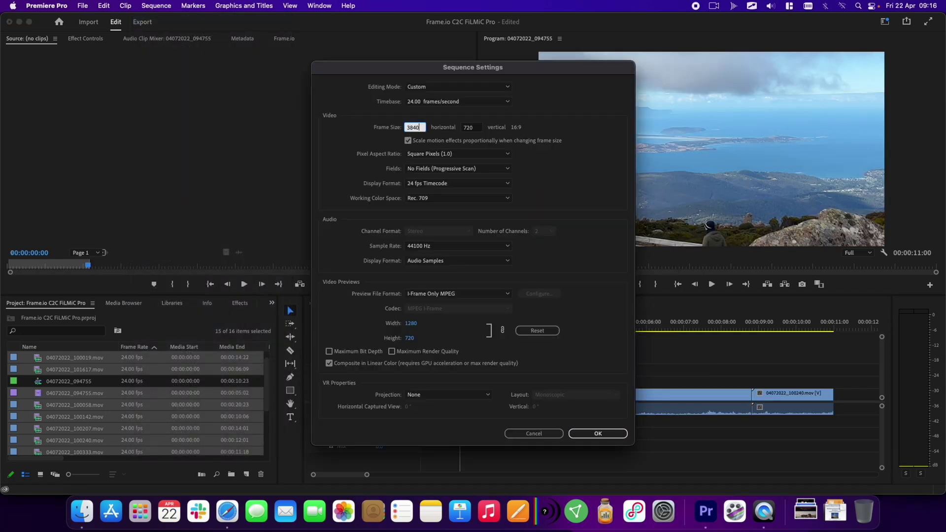
{"action": "key", "text": "Tab"}
{"action": "type", "text": "2"}
{"action": "key", "text": "Return"}
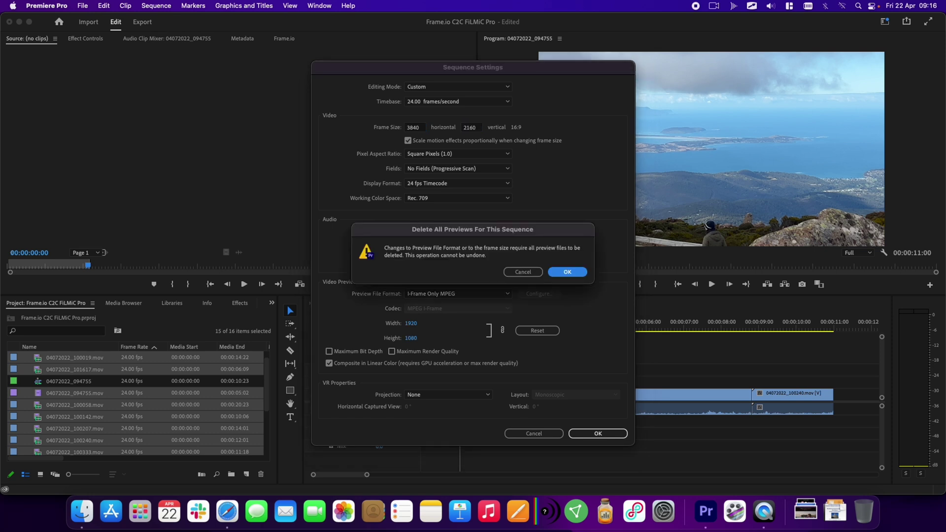
{"action": "left_click", "coordinate": [563, 272]}
{"action": "key", "text": "grave"}
{"action": "key", "text": "space"}
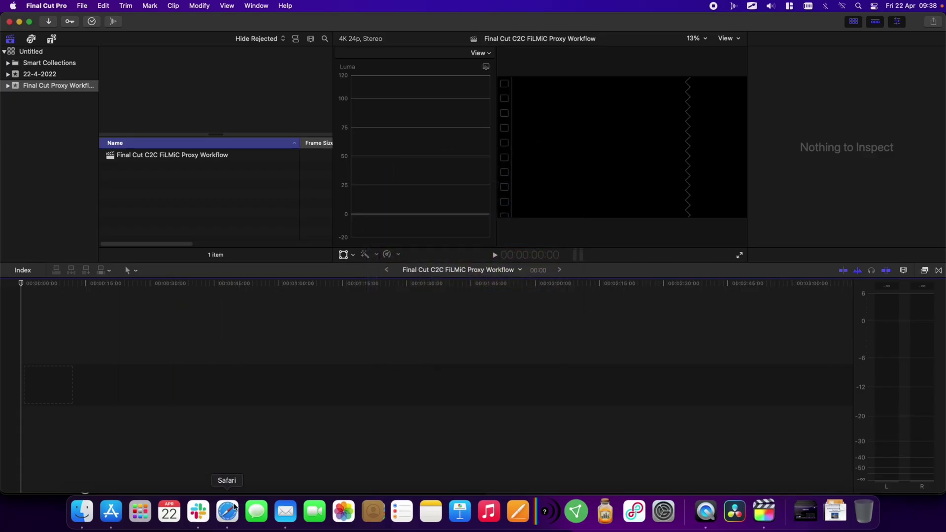
Step: Open Frame.io's Final Cut Pro integration page and its App Store listing
{"action": "left_click", "coordinate": [231, 509]}
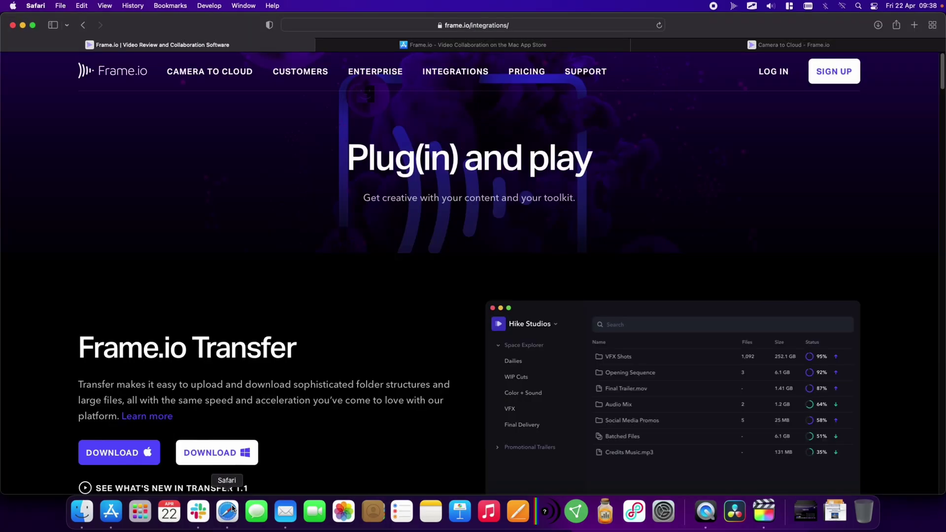
{"action": "scroll", "coordinate": [275, 279], "scroll_direction": "down", "scroll_amount": 4}
{"action": "scroll", "coordinate": [276, 272], "scroll_direction": "down", "scroll_amount": 6}
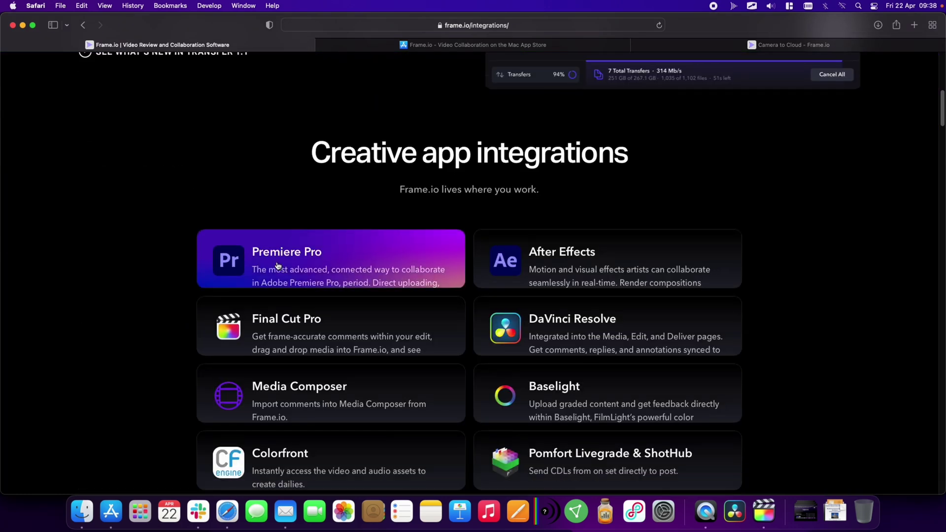
{"action": "left_click", "coordinate": [275, 309]}
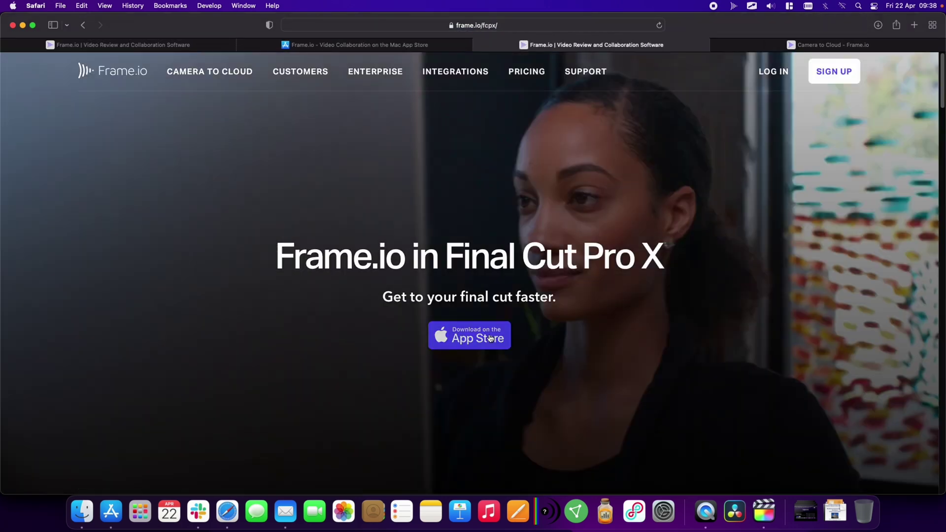
{"action": "left_click", "coordinate": [489, 338]}
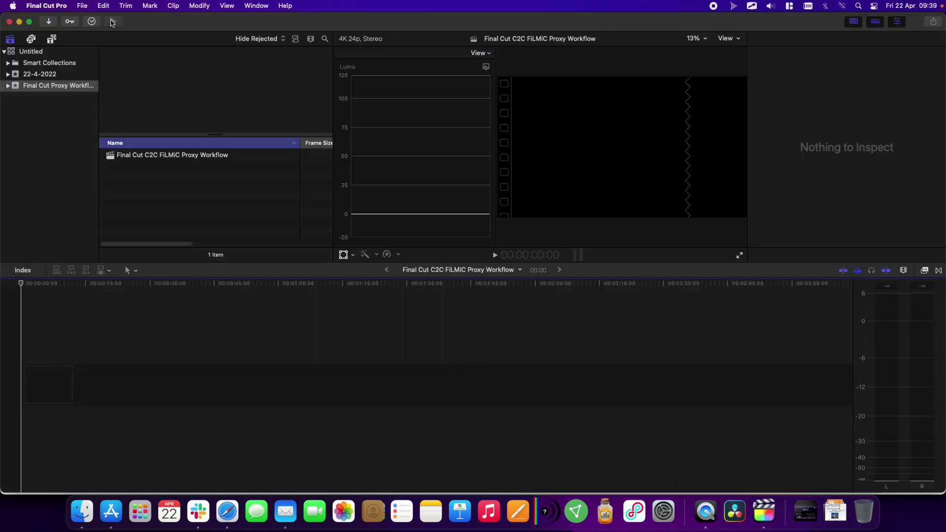
Step: Open the Camera to Cloud project in the Frame.io extension, then play and pause 04072022_100505.mov
{"action": "left_click", "coordinate": [113, 21]}
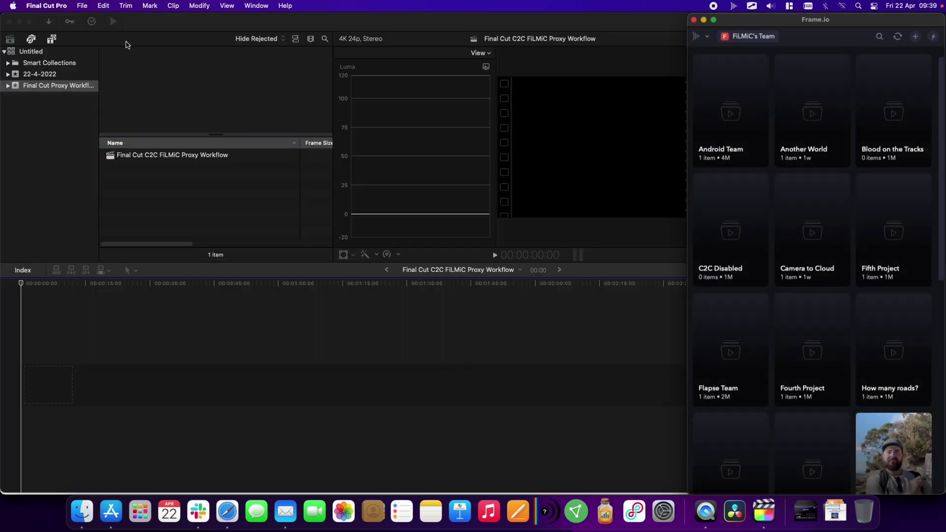
{"action": "left_click", "coordinate": [816, 248]}
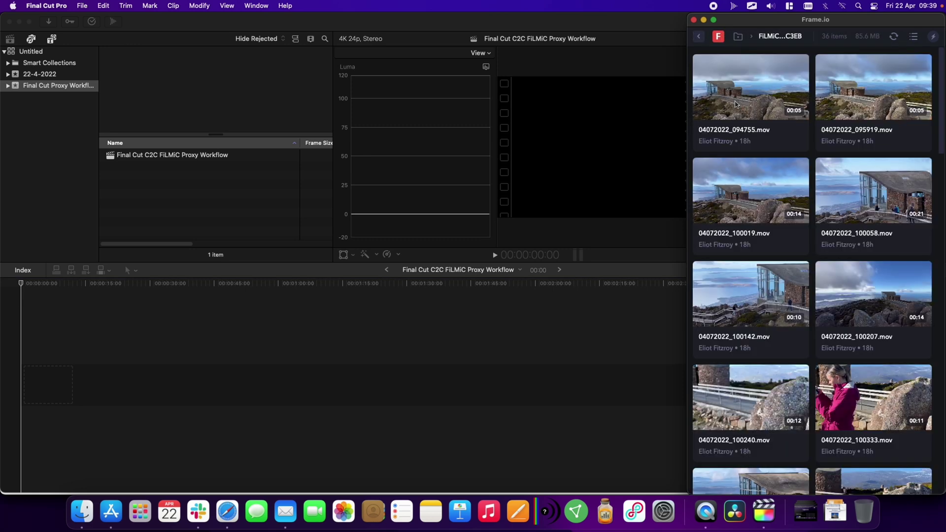
{"action": "scroll", "coordinate": [824, 189], "scroll_direction": "down", "scroll_amount": 2}
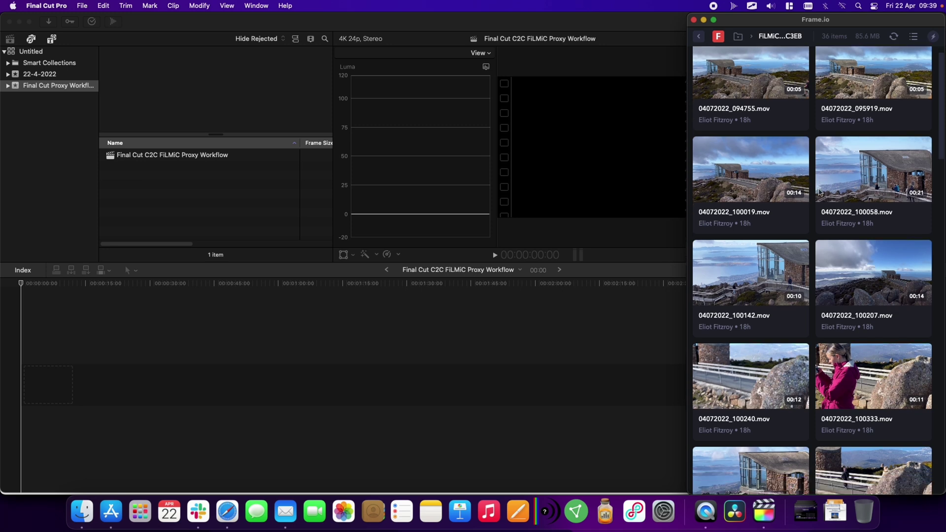
{"action": "scroll", "coordinate": [820, 191], "scroll_direction": "down", "scroll_amount": 2}
{"action": "scroll", "coordinate": [815, 192], "scroll_direction": "down", "scroll_amount": 2}
{"action": "scroll", "coordinate": [810, 193], "scroll_direction": "down", "scroll_amount": 2}
{"action": "scroll", "coordinate": [810, 194], "scroll_direction": "down", "scroll_amount": 5}
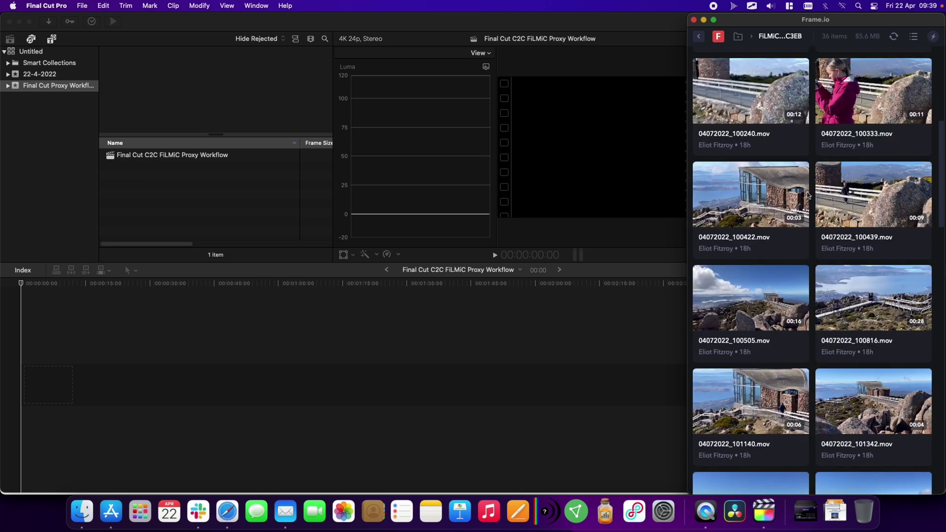
{"action": "scroll", "coordinate": [784, 190], "scroll_direction": "down", "scroll_amount": 4}
{"action": "left_click", "coordinate": [758, 190]}
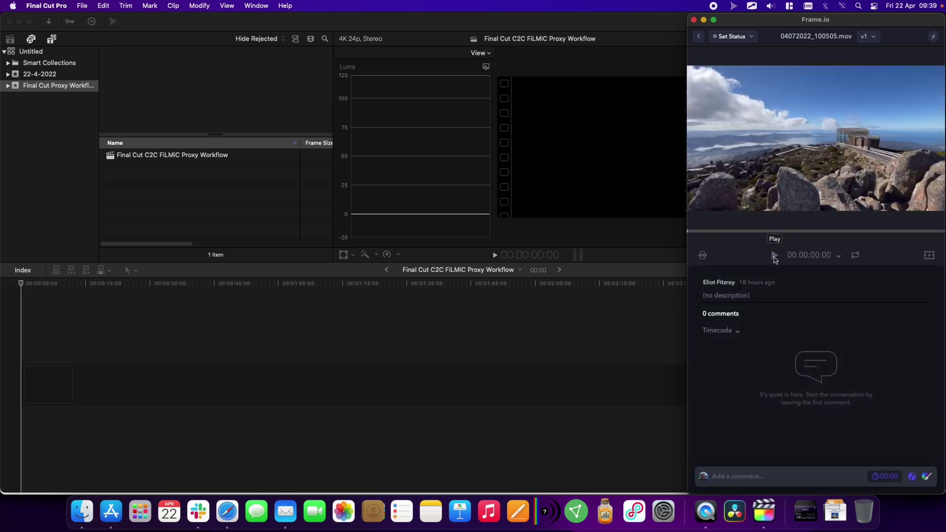
{"action": "left_click", "coordinate": [774, 255]}
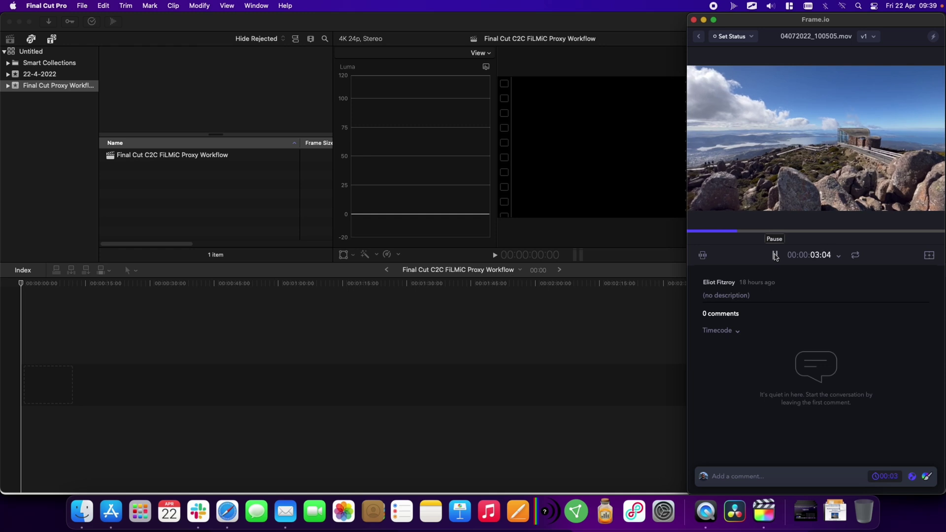
{"action": "left_click", "coordinate": [775, 255]}
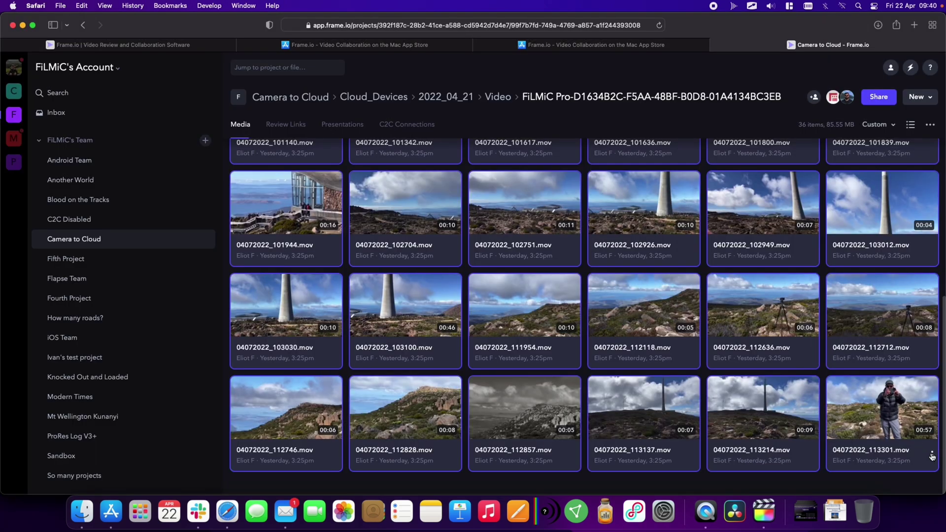
Step: Download all folder clips through the Frame.io desktop app and import them all
{"action": "left_click", "coordinate": [932, 456]}
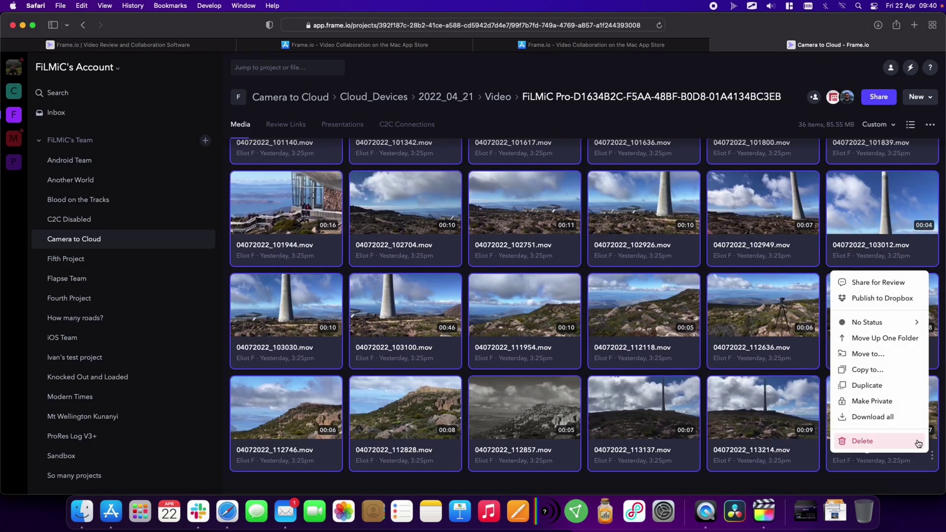
{"action": "left_click", "coordinate": [882, 418]}
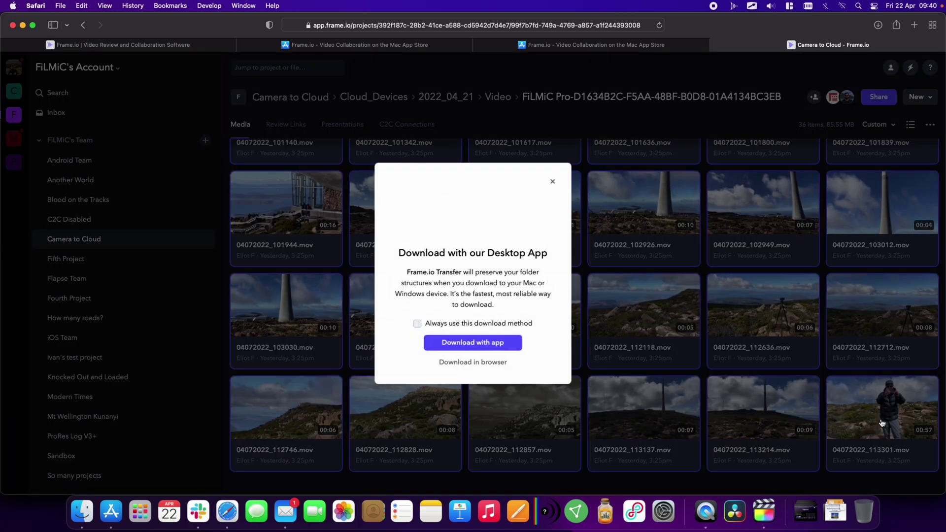
{"action": "left_click", "coordinate": [474, 343]}
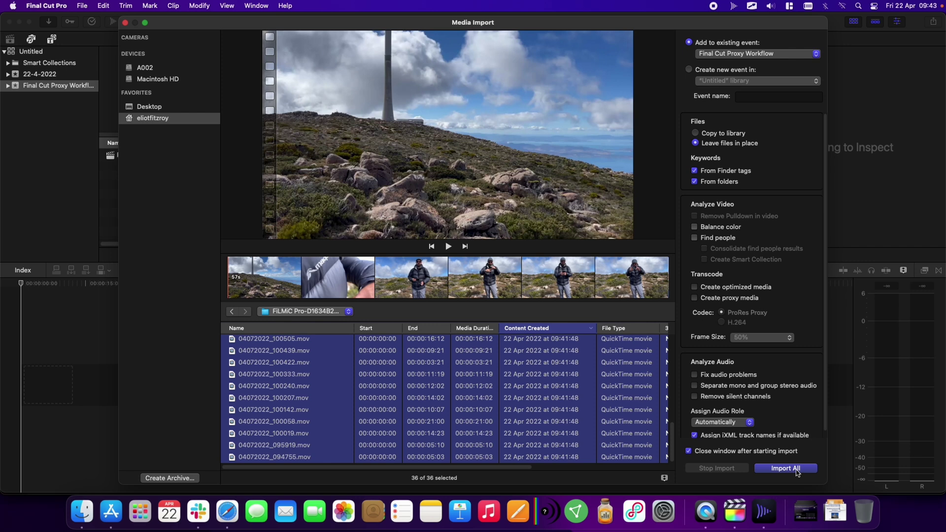
{"action": "left_click", "coordinate": [796, 471]}
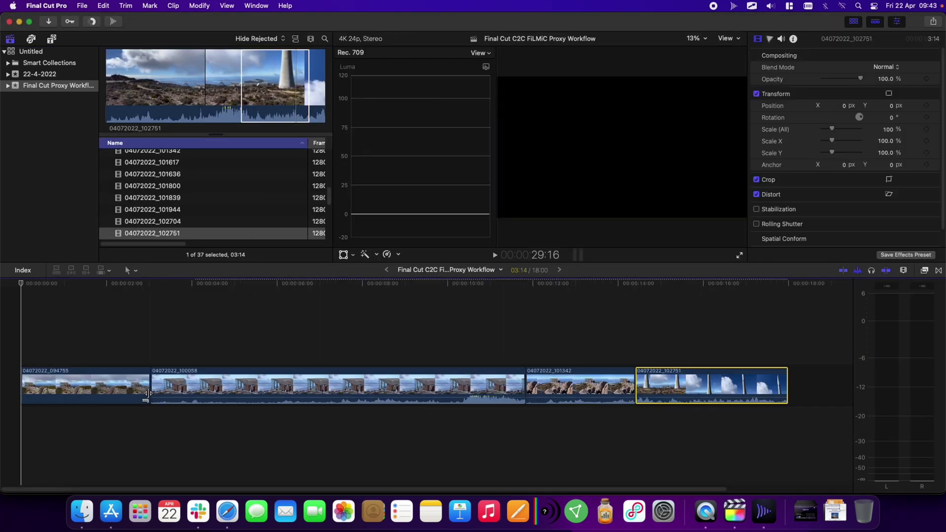
Step: Select all 36 clips from 04072022_094755 and locate their original media in the originals folder
{"action": "left_click", "coordinate": [176, 209]}
{"action": "scroll", "coordinate": [177, 209], "scroll_direction": "down", "scroll_amount": 3}
{"action": "left_click", "coordinate": [175, 235], "text": "shift"}
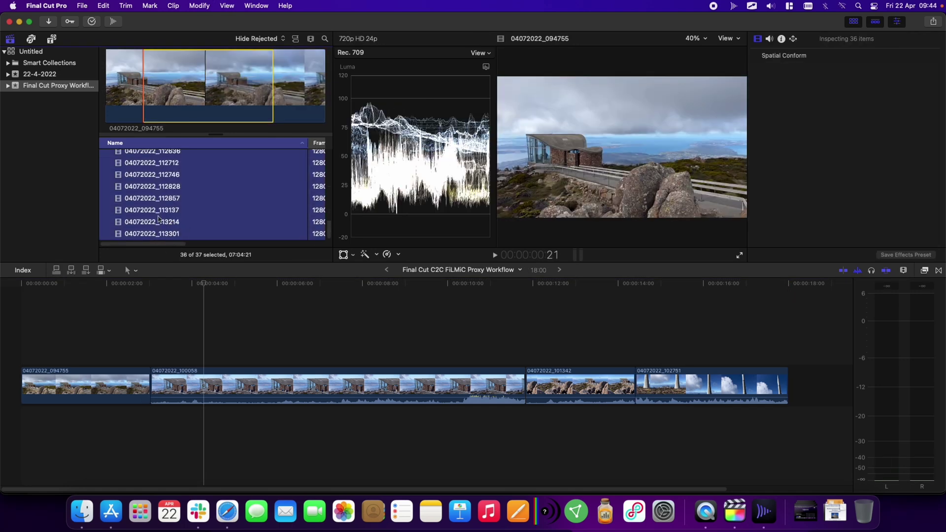
{"action": "left_click", "coordinate": [82, 5]}
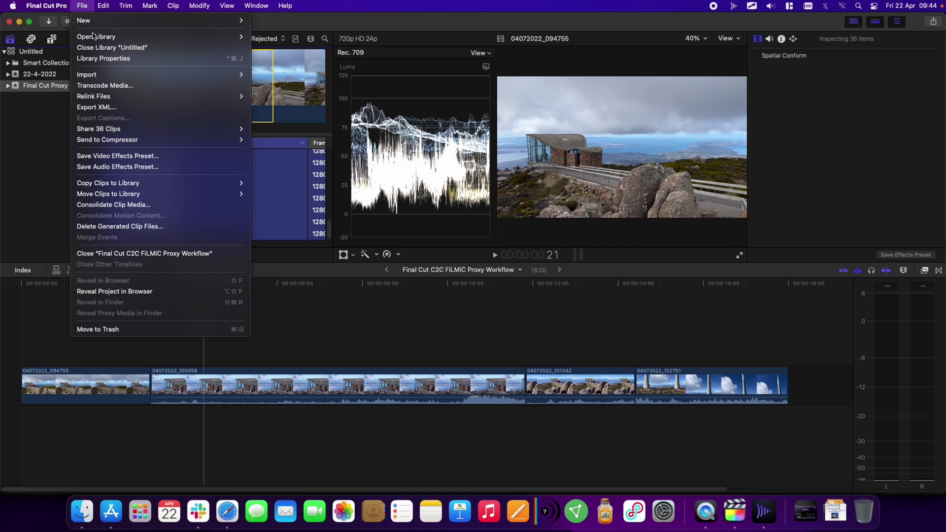
{"action": "mouse_move", "coordinate": [94, 97]}
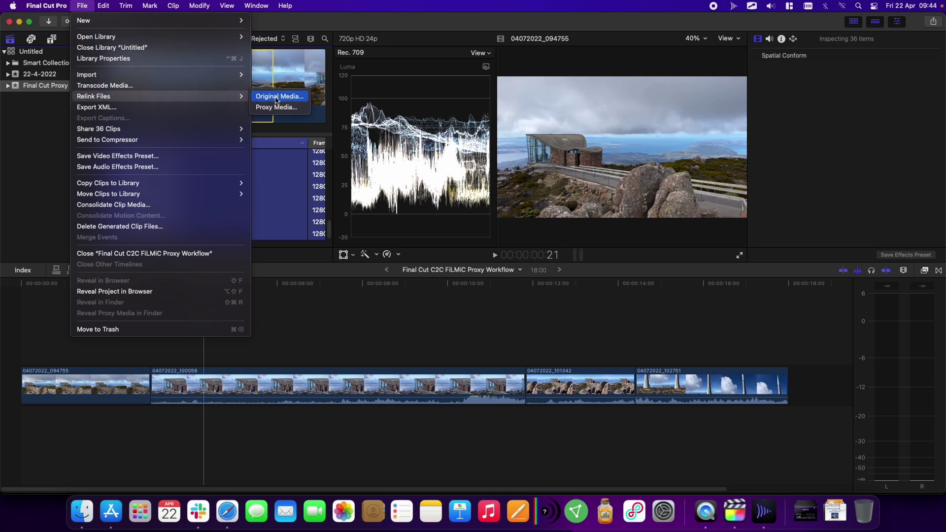
{"action": "left_click", "coordinate": [277, 99]}
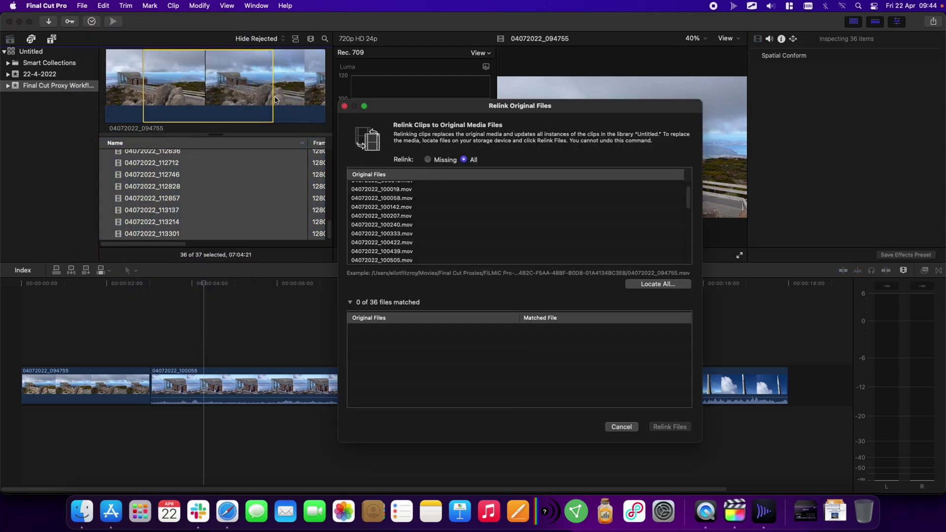
{"action": "left_click", "coordinate": [657, 285]}
{"action": "left_click", "coordinate": [739, 367]}
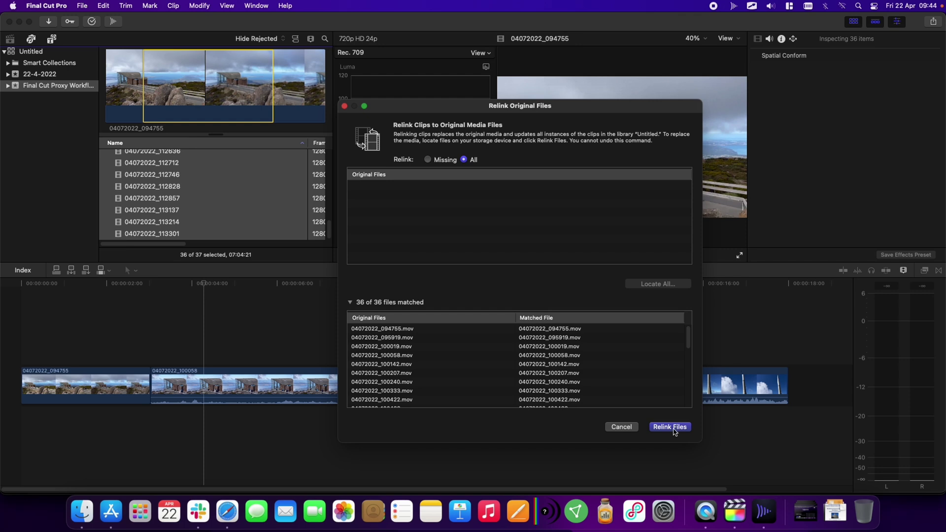
Step: Relink the clips to the matched 4K originals and play the timeline from near the start
{"action": "left_click", "coordinate": [670, 427]}
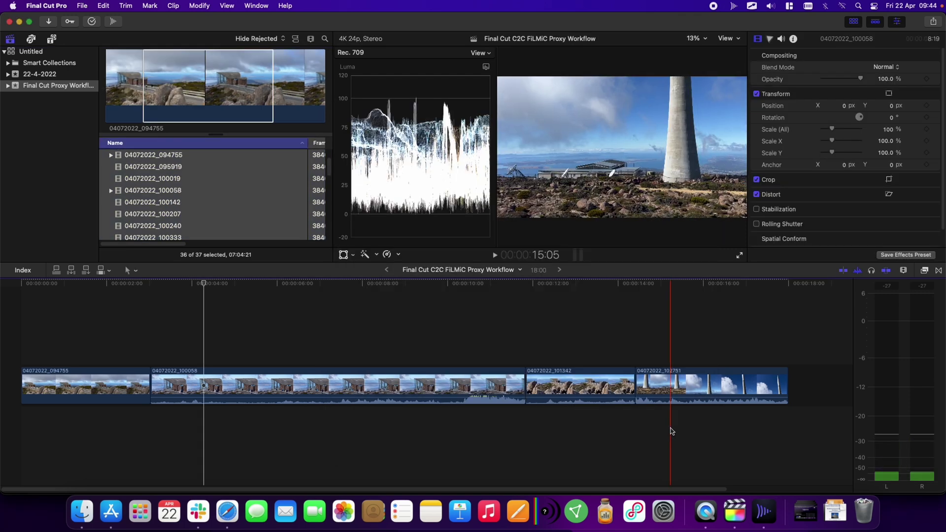
{"action": "left_click", "coordinate": [95, 285]}
{"action": "key", "text": "space"}
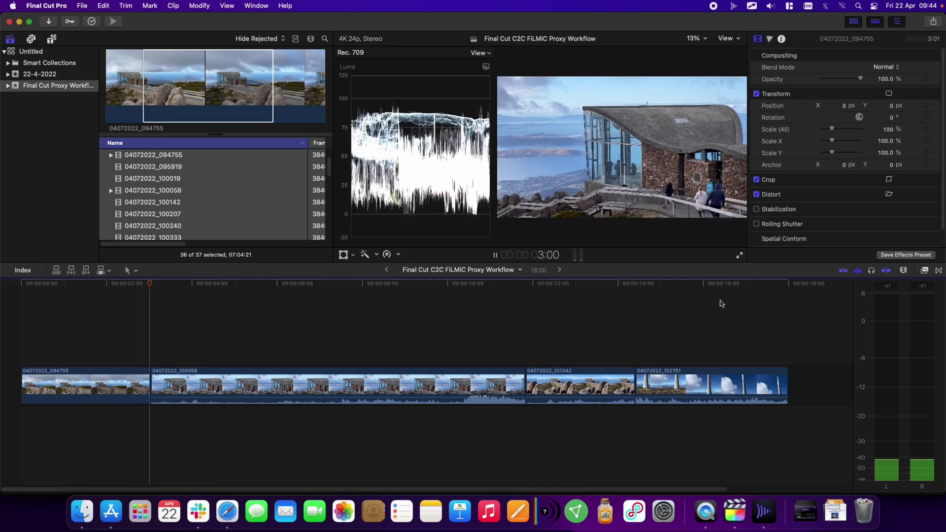